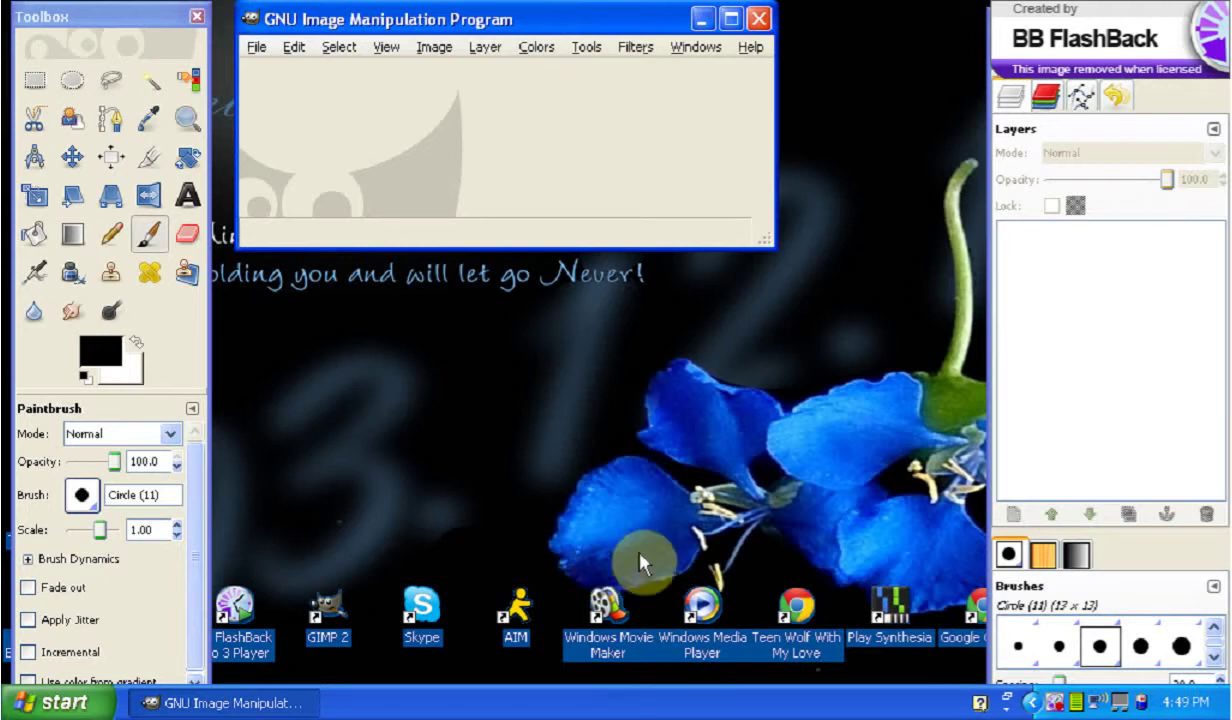
# Open GIMP's File menu to begin a new image
pyautogui.click(257, 50)
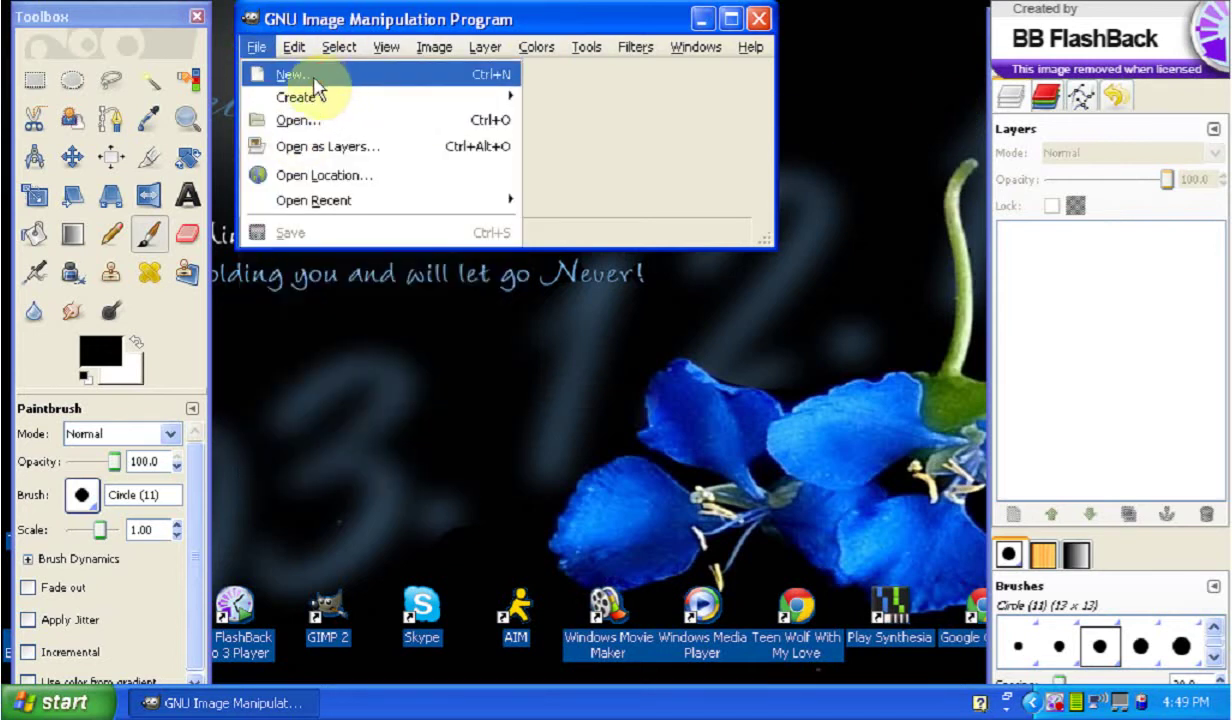
# Create a new 640×400 image and enlarge its window to show the whole canvas
pyautogui.click(312, 76)
pyautogui.click(465, 456)
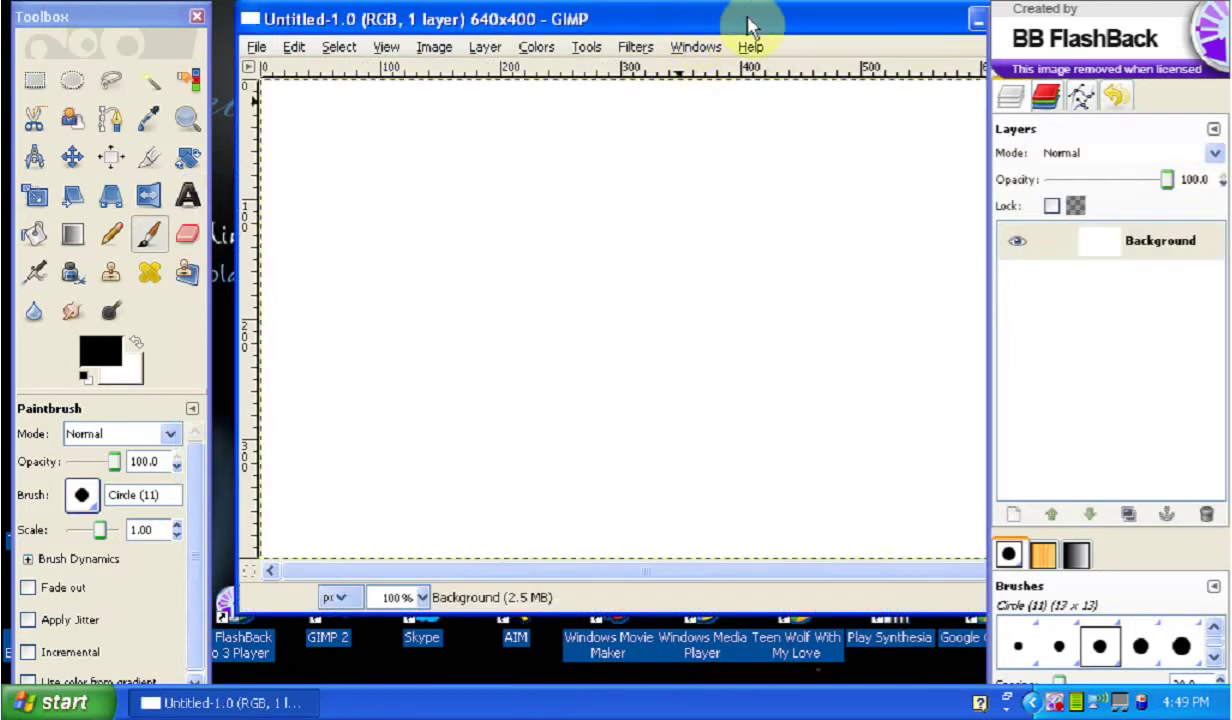
pyautogui.moveTo(748, 22); pyautogui.dragTo(710, 35)
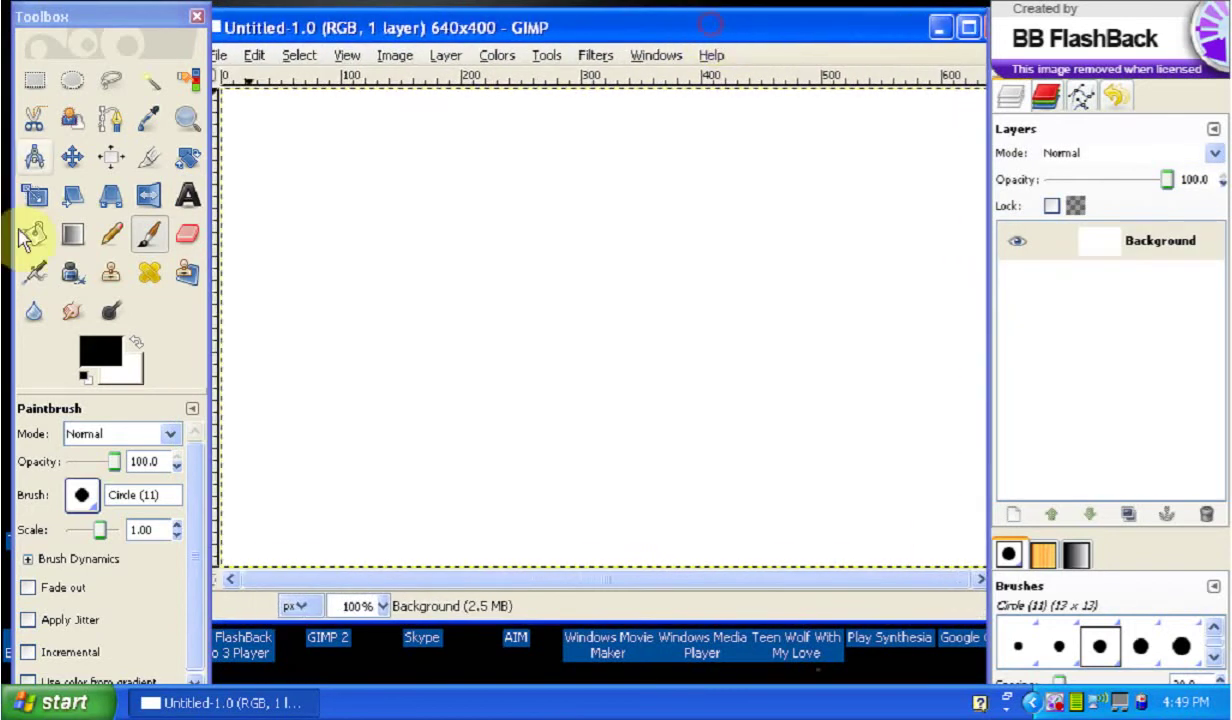
# Choose the Paintbrush with the SS-glitter-smoke brush
pyautogui.click(146, 237)
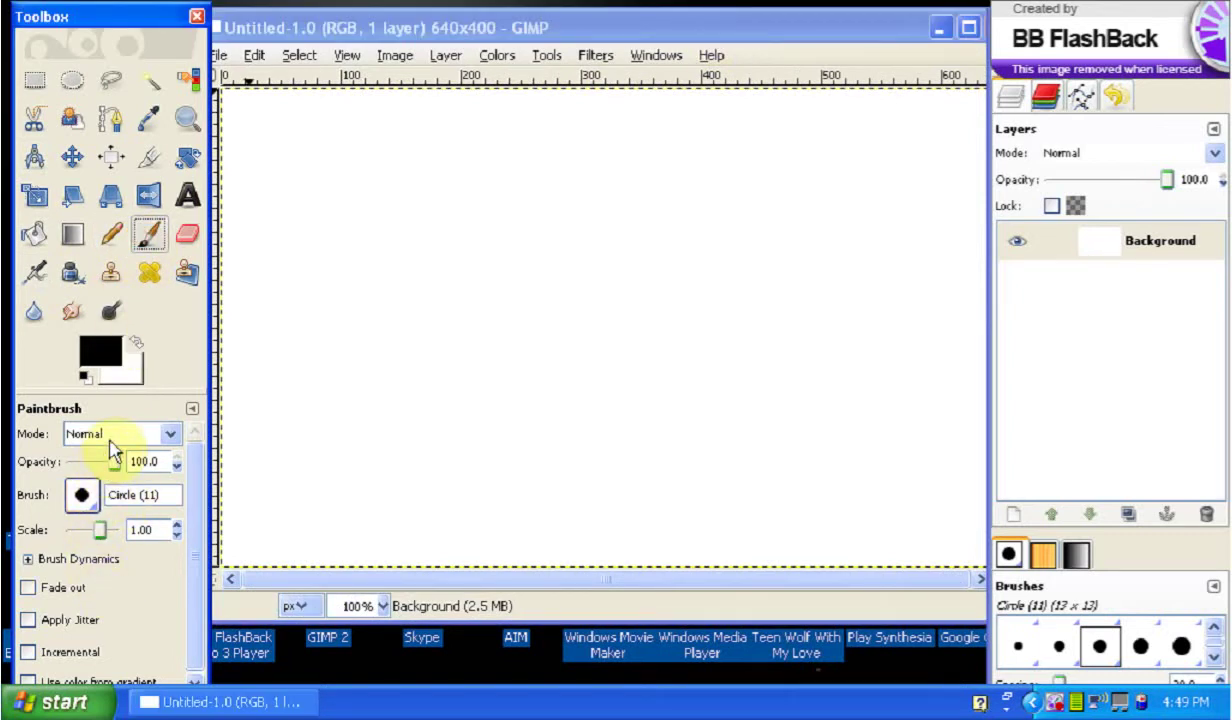
pyautogui.click(82, 494)
pyautogui.scroll(-1, 210, 316)
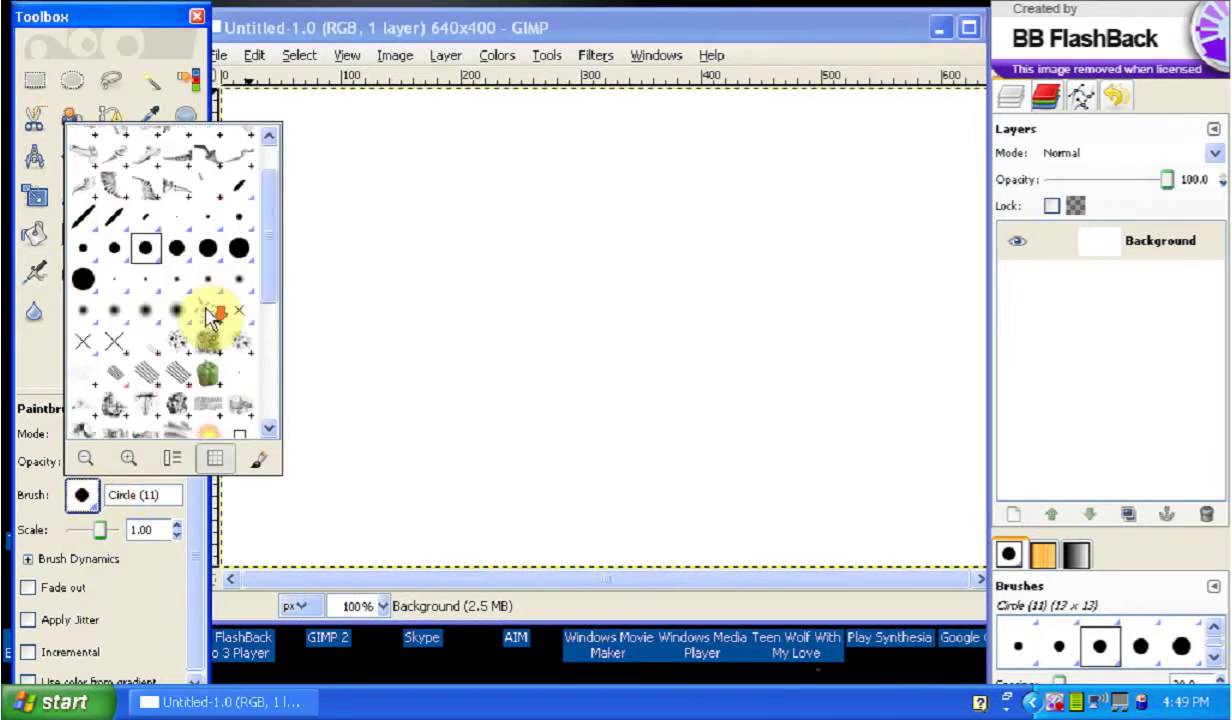
pyautogui.scroll(-6, 207, 309)
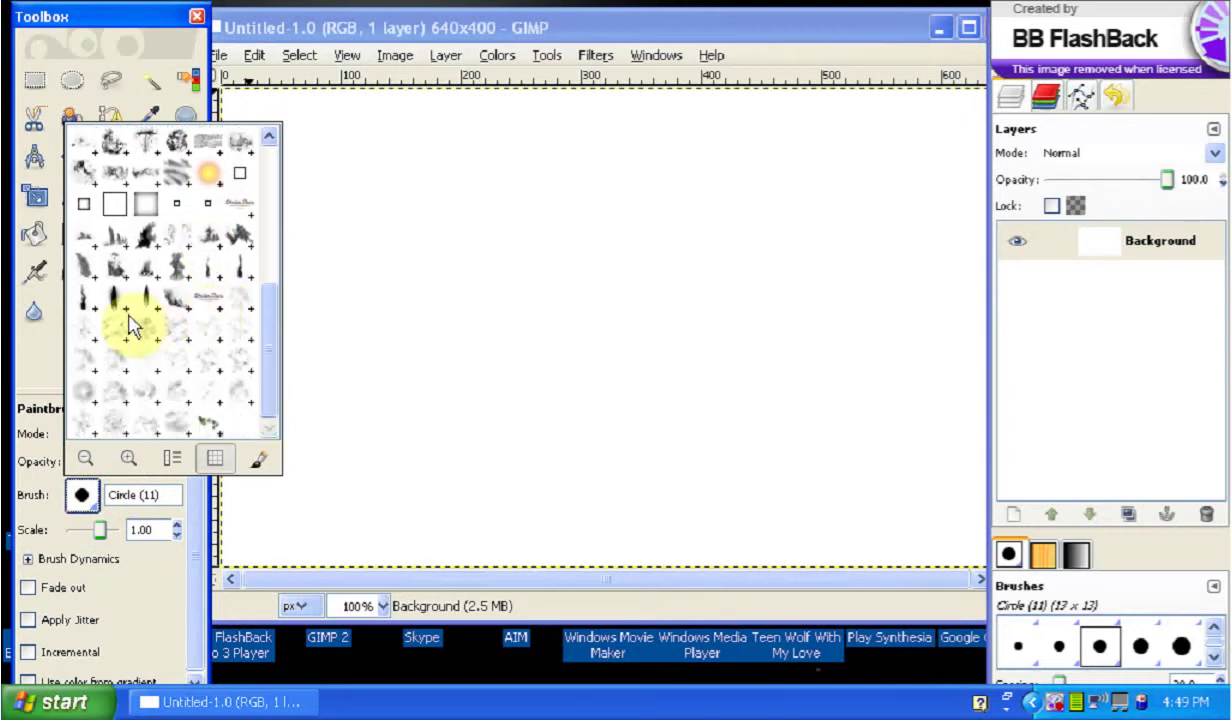
pyautogui.click(182, 426)
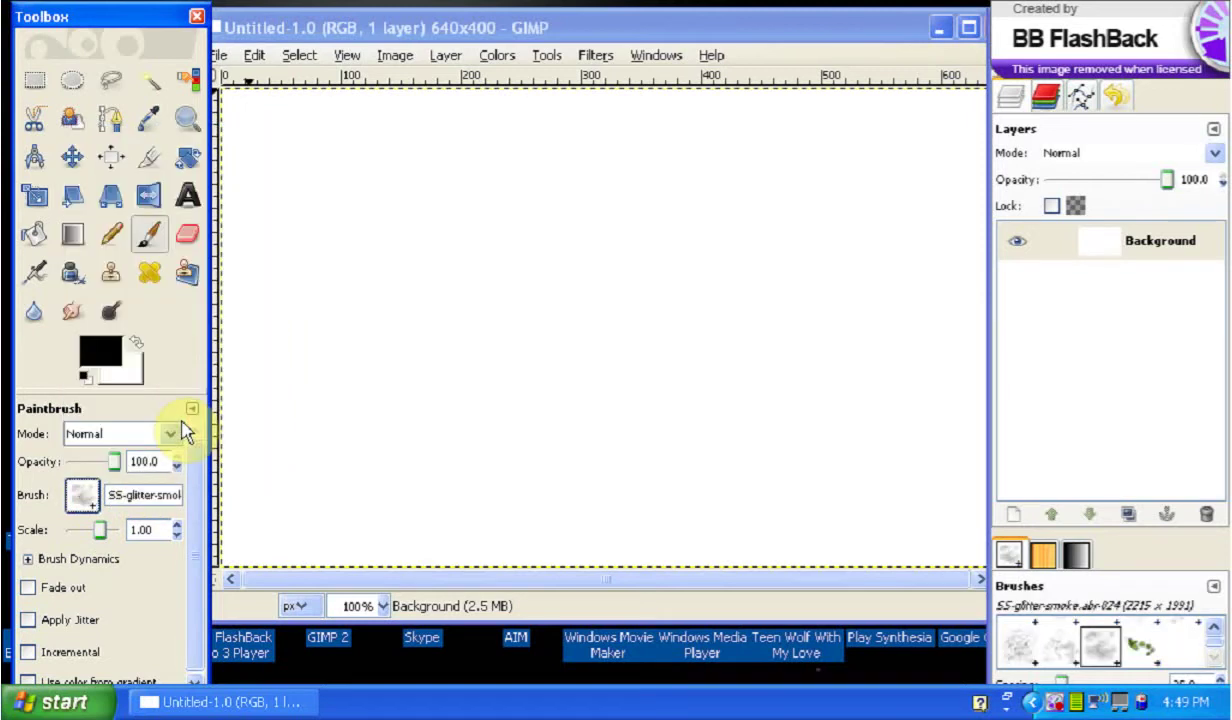
# Set the foreground colour to 5400ff and stamp the glitter brush once on the canvas
pyautogui.click(116, 362)
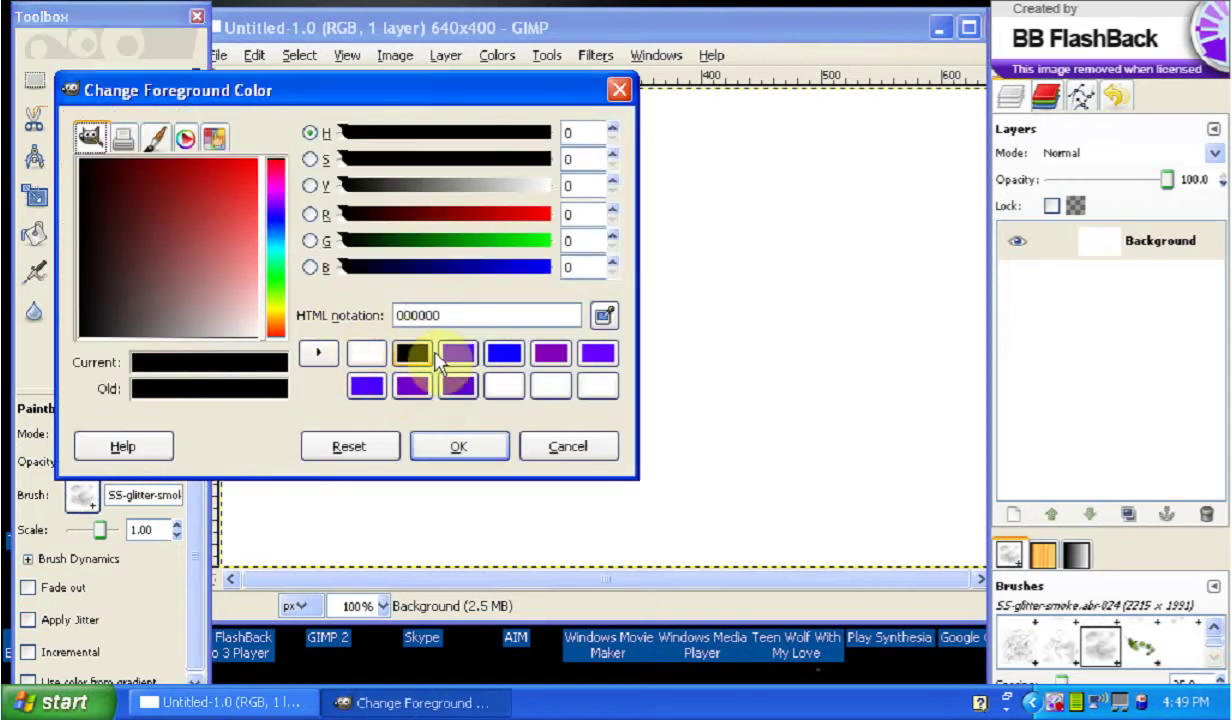
pyautogui.click(458, 385)
pyautogui.click(459, 446)
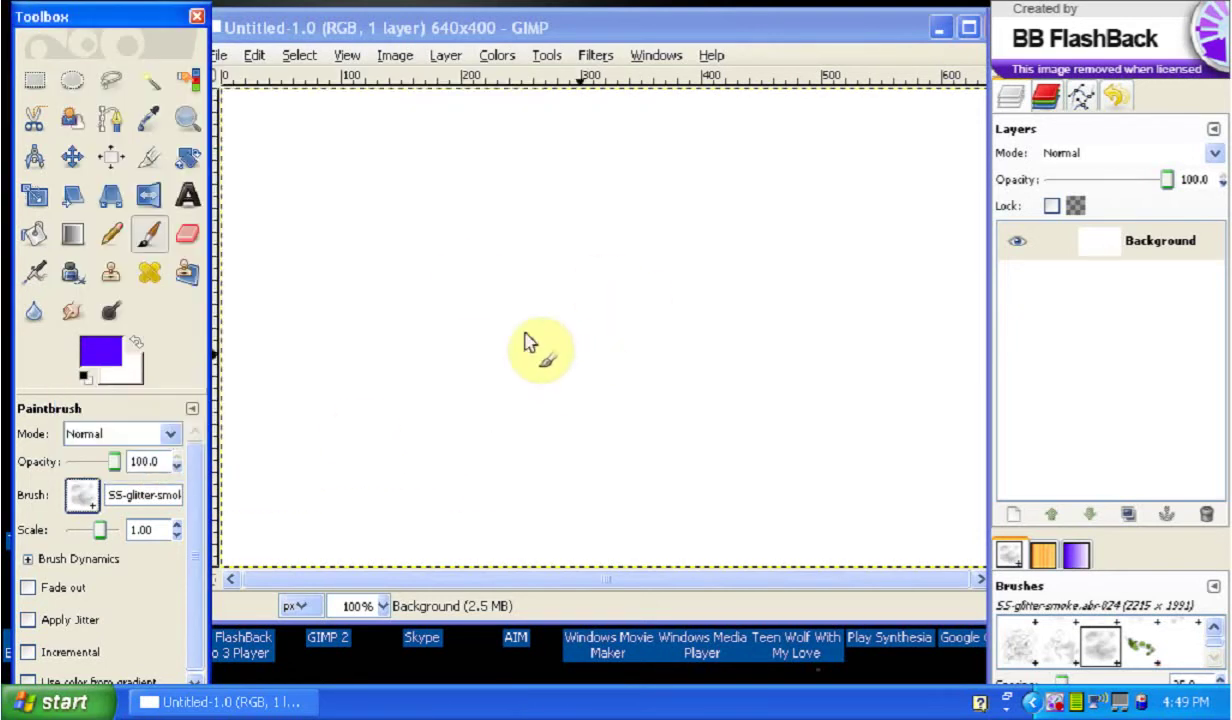
pyautogui.click(556, 316)
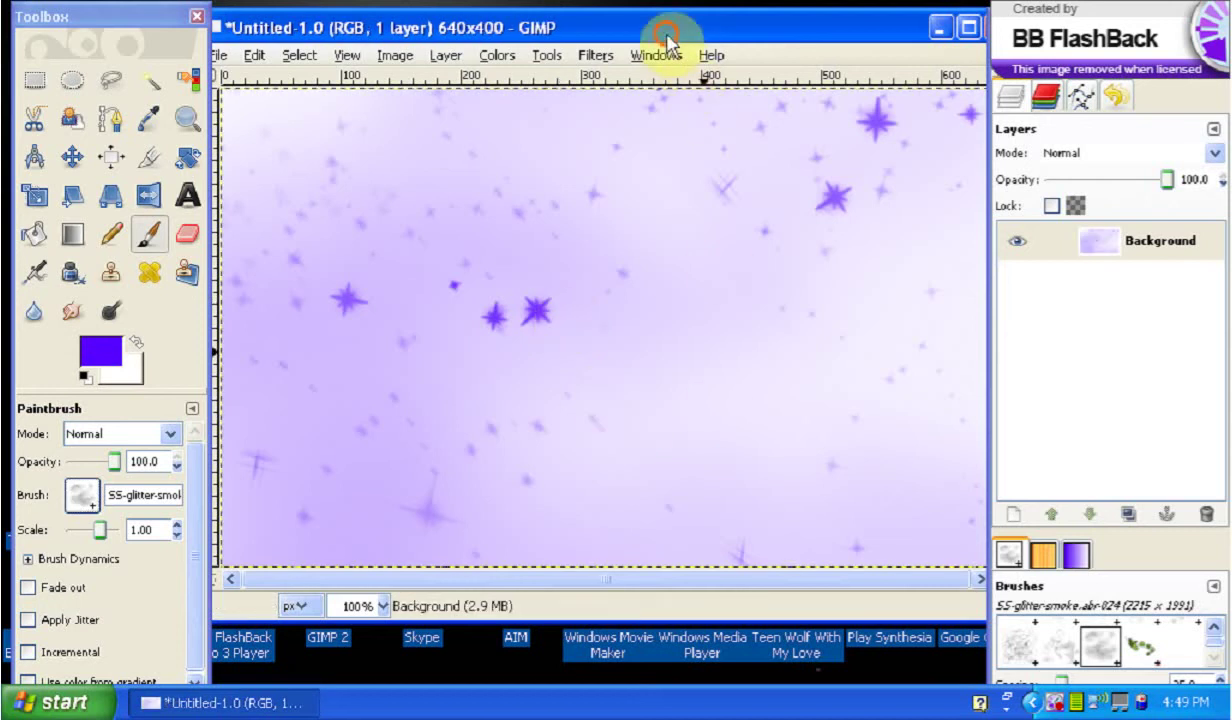
pyautogui.moveTo(666, 41)
pyautogui.mouseDown()
pyautogui.moveTo(555, 36)
pyautogui.moveTo(668, 44)
pyautogui.mouseUp()
# Draw a text box across the canvas and set the font to Comic Sans MS Bold
pyautogui.click(186, 196)
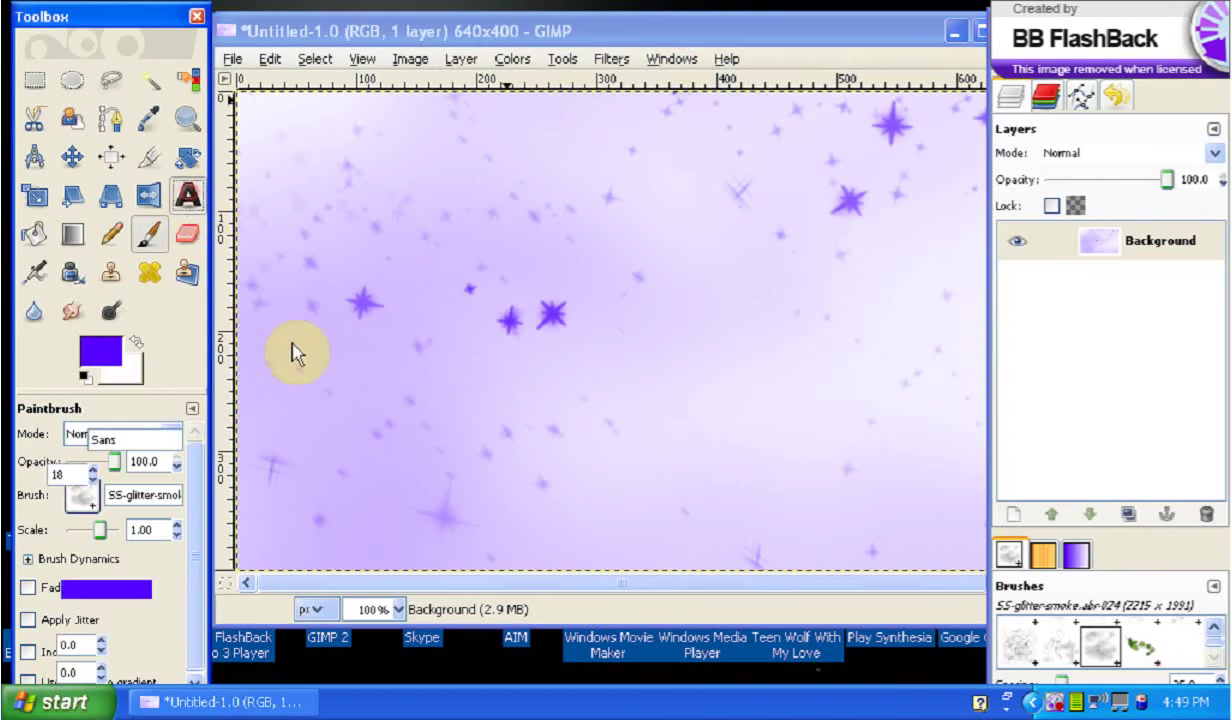
pyautogui.moveTo(275, 213); pyautogui.dragTo(937, 421)
pyautogui.doubleClick(110, 439)
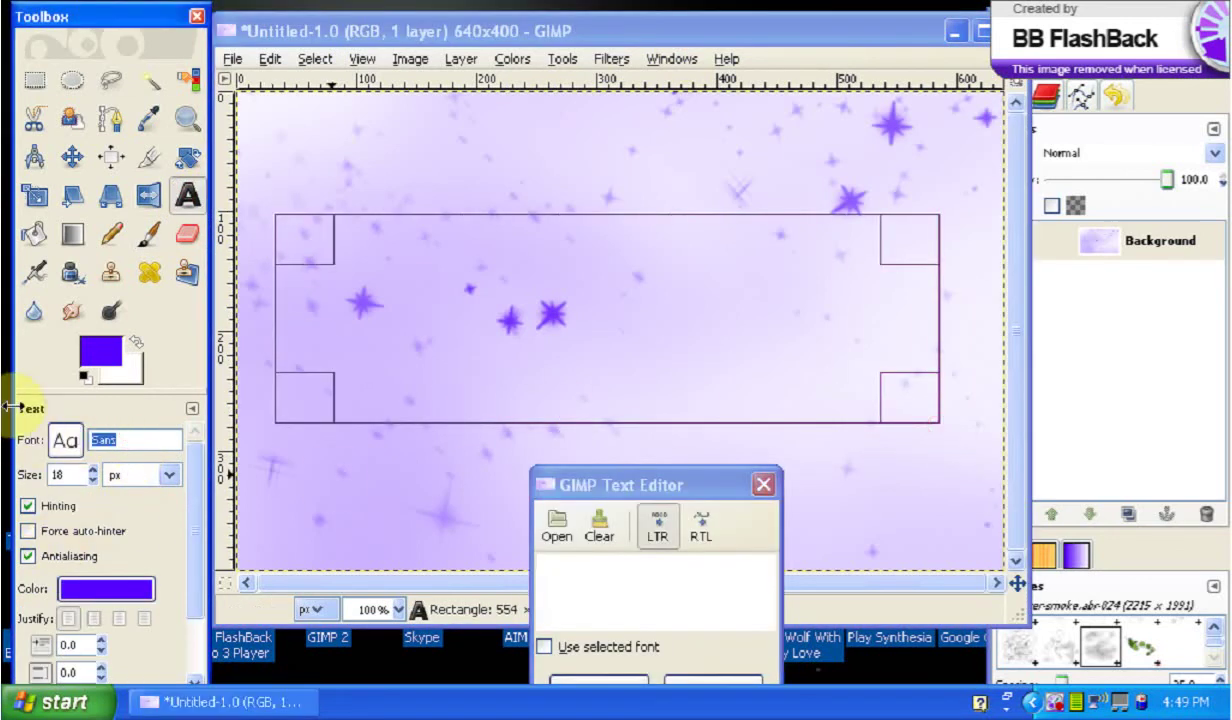
pyautogui.write('c')
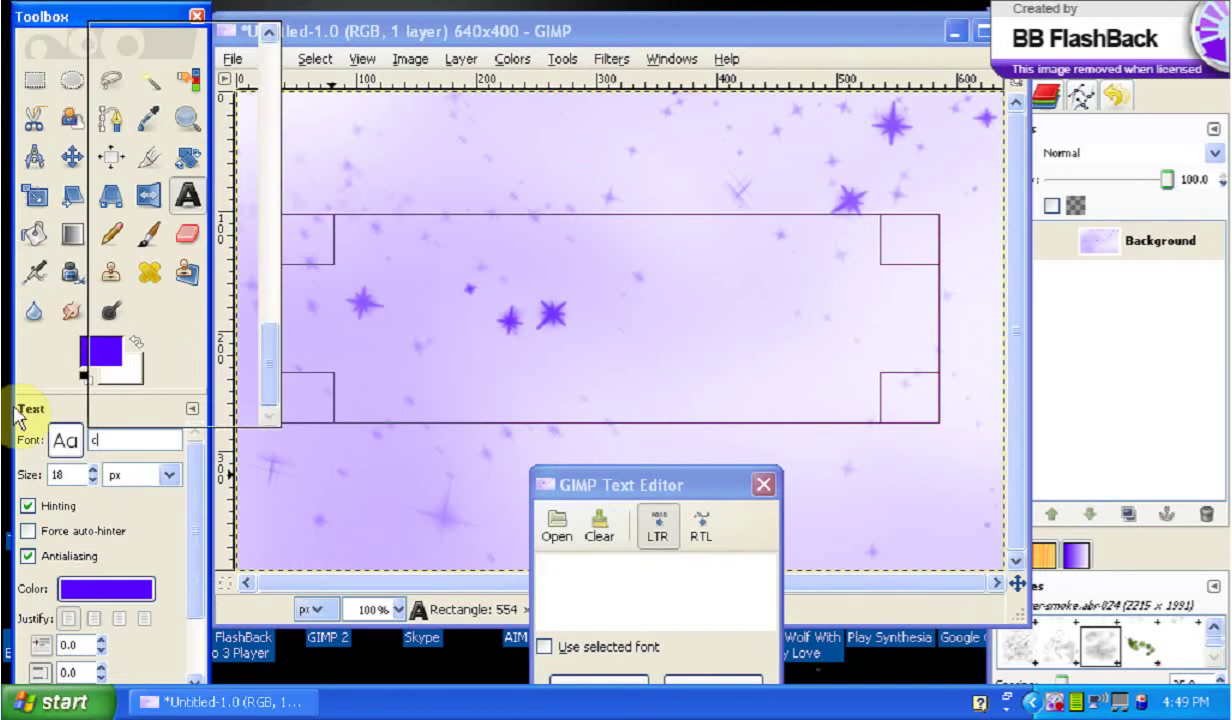
pyautogui.write('omic')
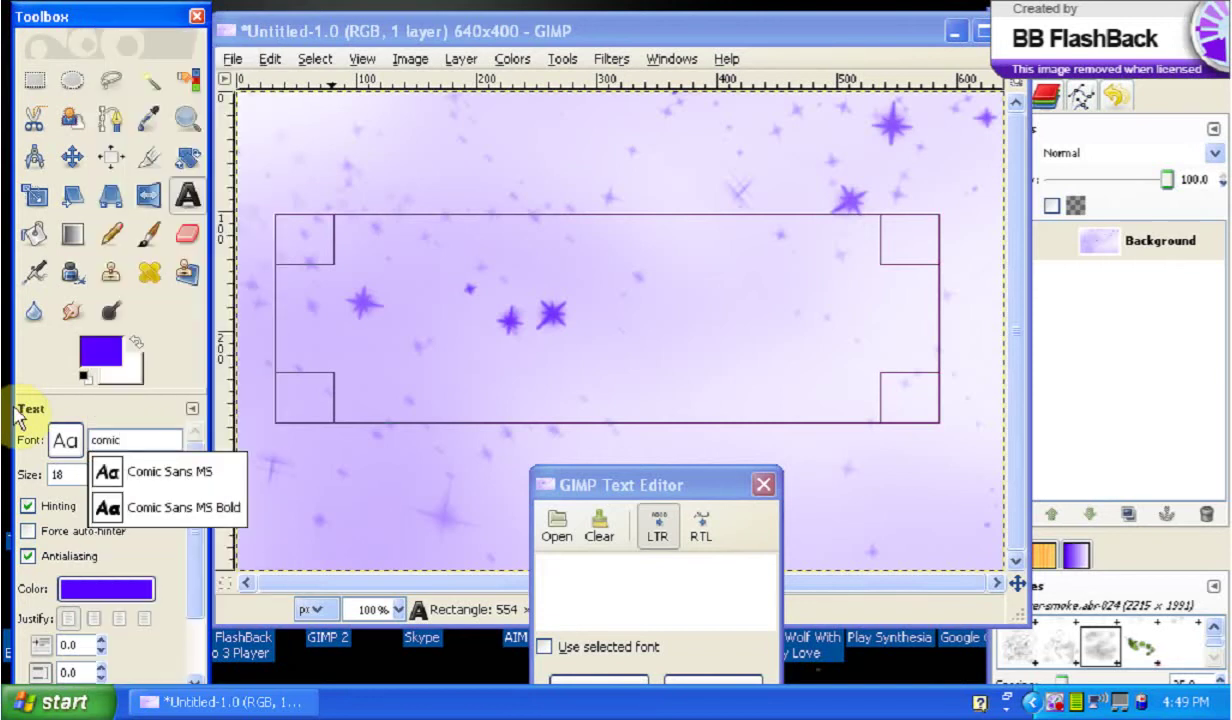
pyautogui.click(221, 512)
pyautogui.click(633, 604)
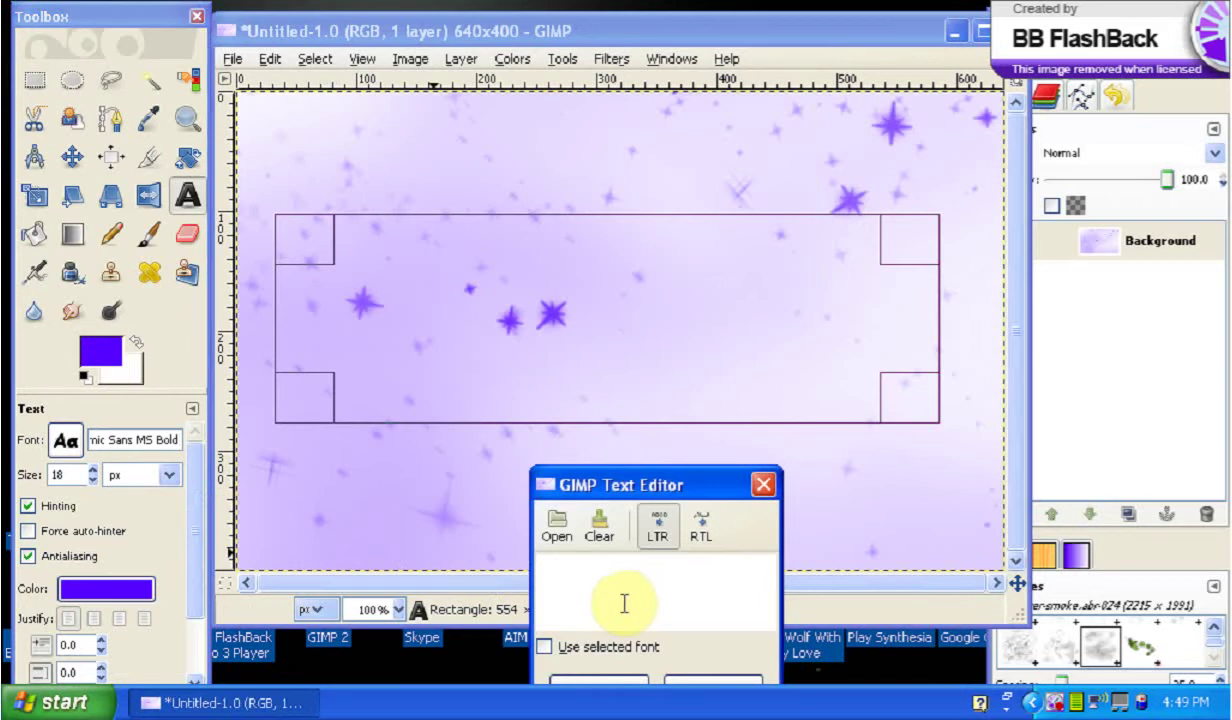
# Type 'YouTube' in the box and increase the text size to 111
pyautogui.doubleClick(95, 469)
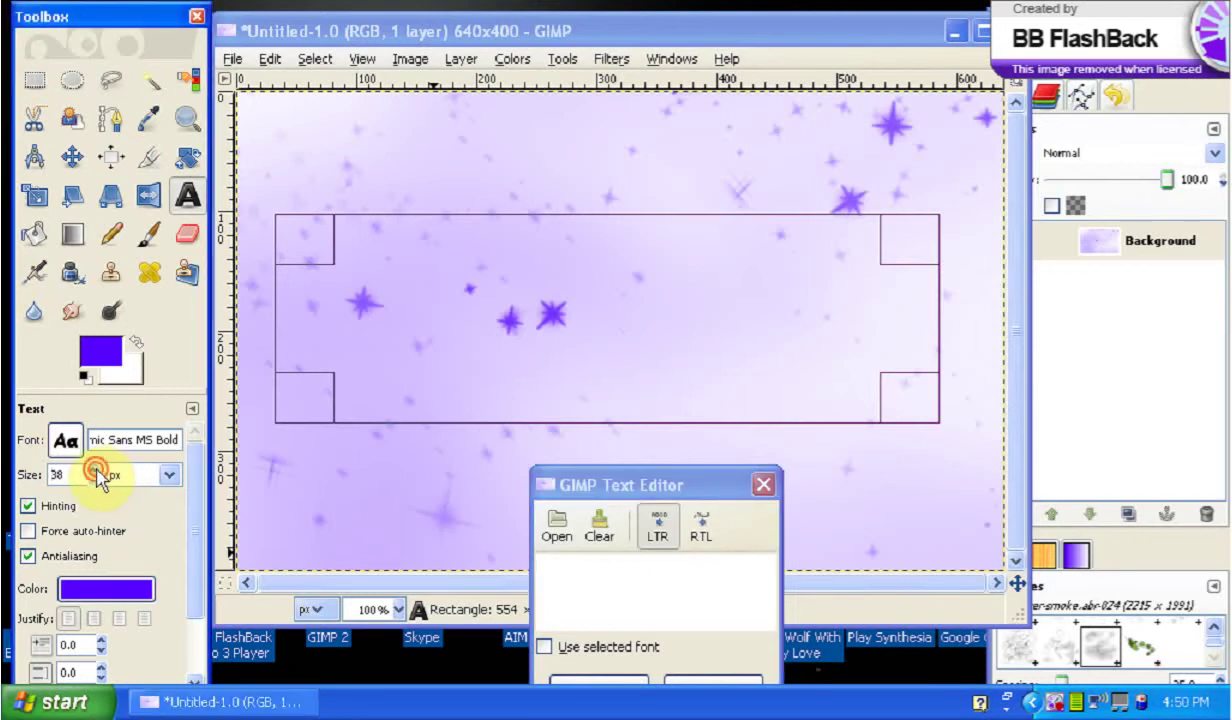
pyautogui.click(599, 575)
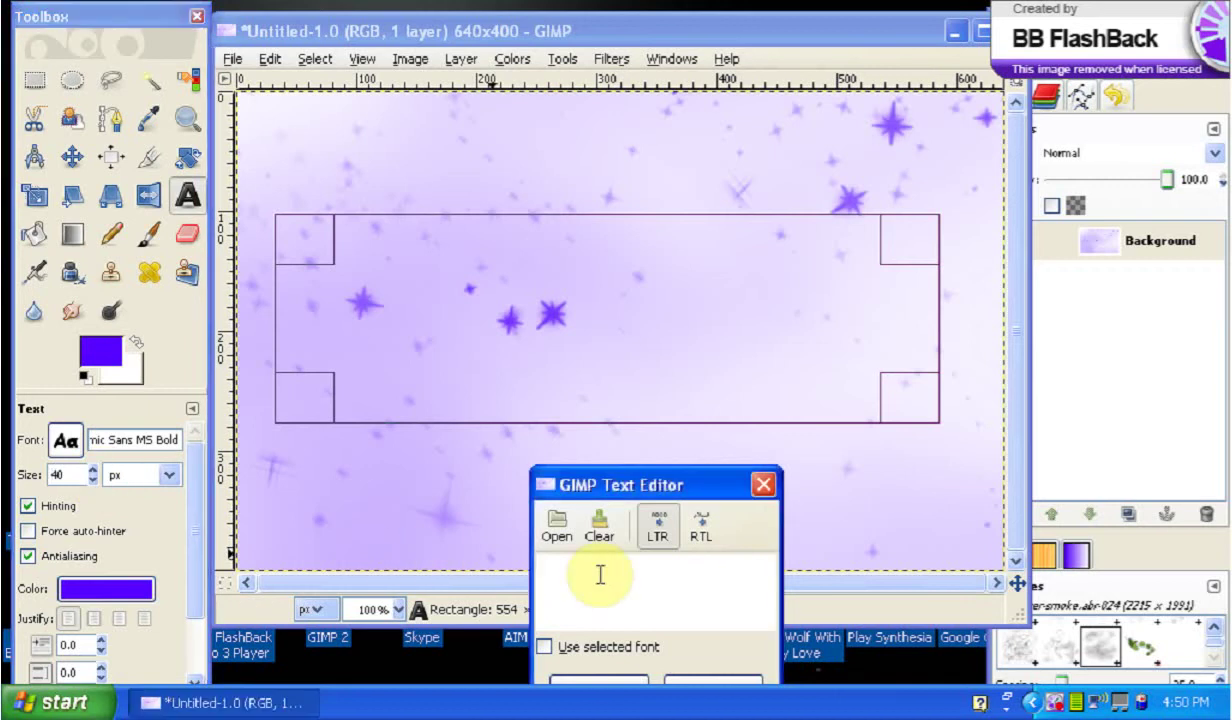
pyautogui.write('YouTube')
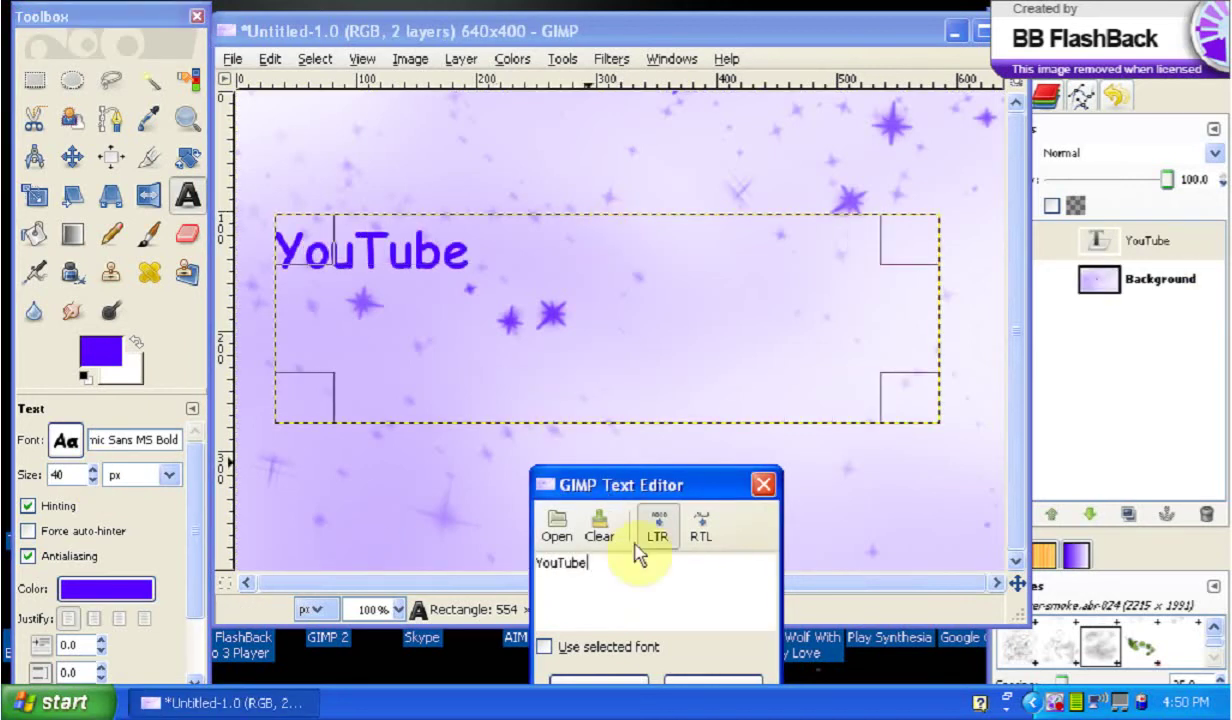
pyautogui.click(663, 572)
pyautogui.click(94, 469)
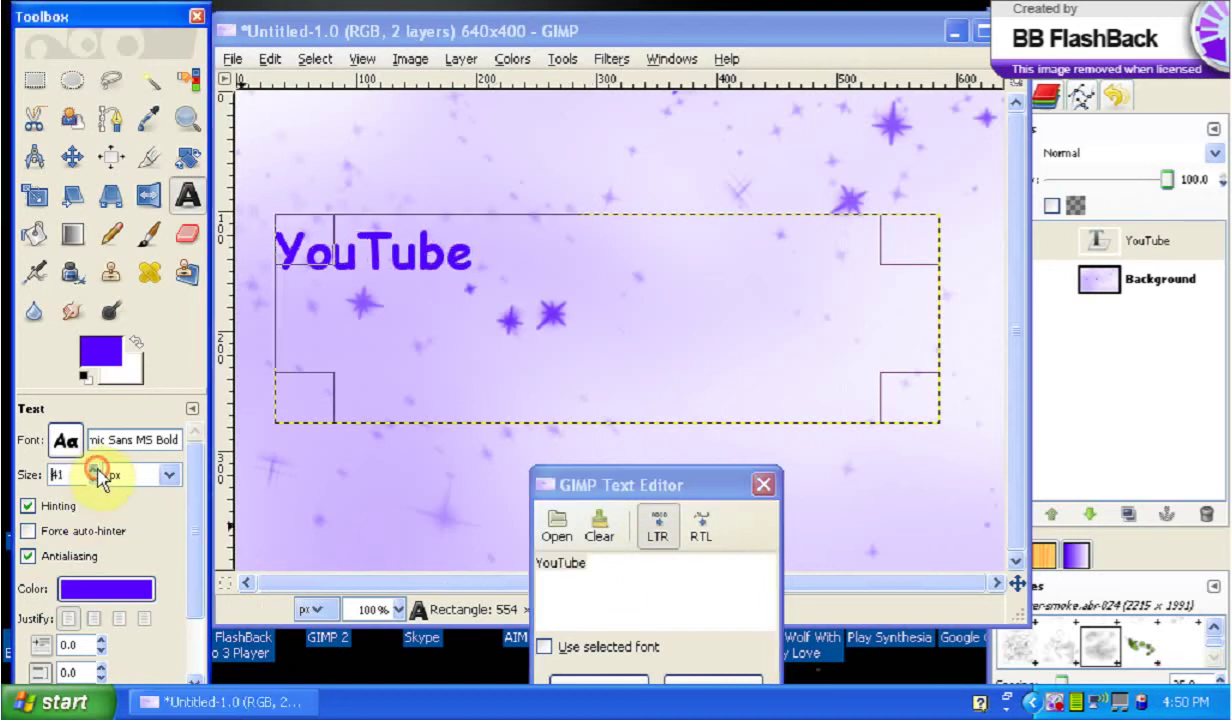
pyautogui.moveTo(97, 470); pyautogui.dragTo(97, 470)
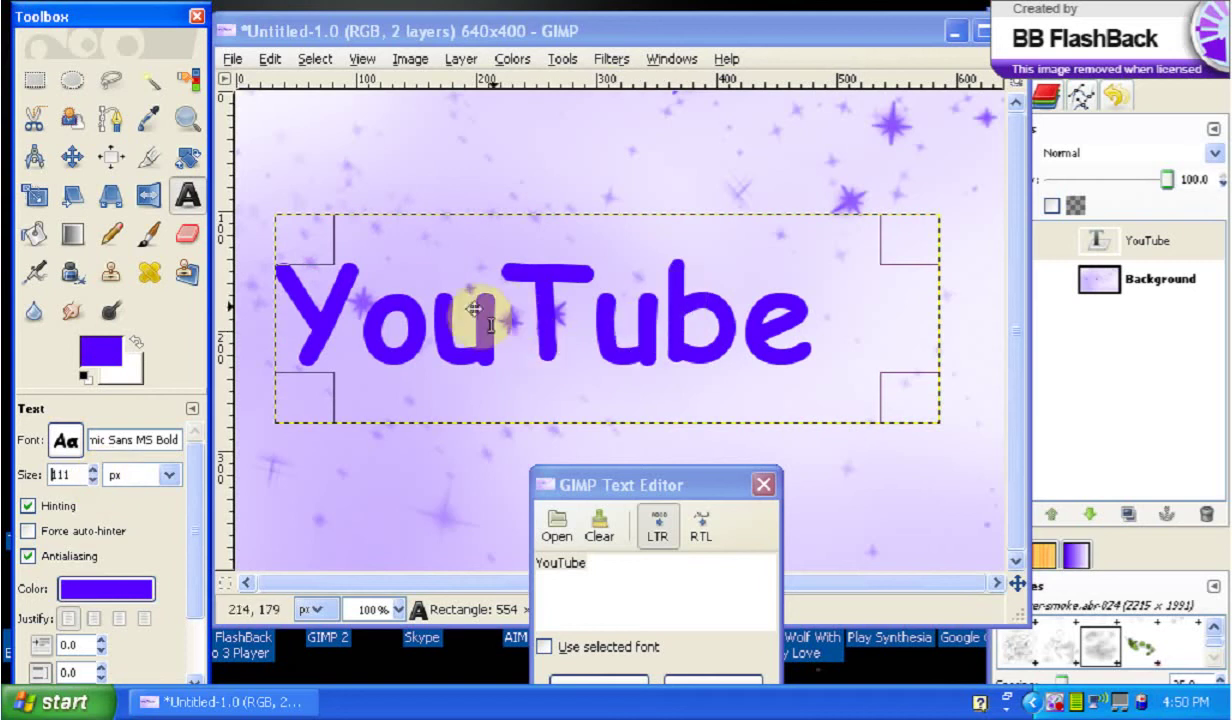
# Make the YouTube text colour black (000000)
pyautogui.click(108, 589)
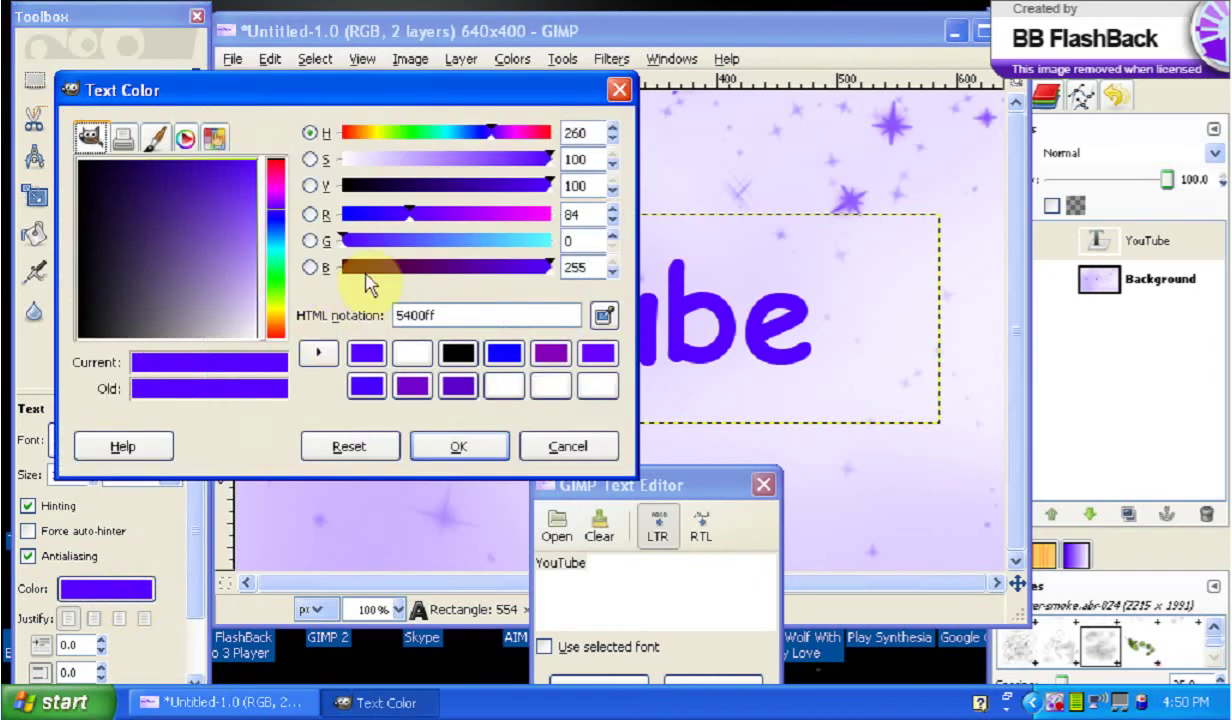
pyautogui.click(456, 353)
pyautogui.click(459, 447)
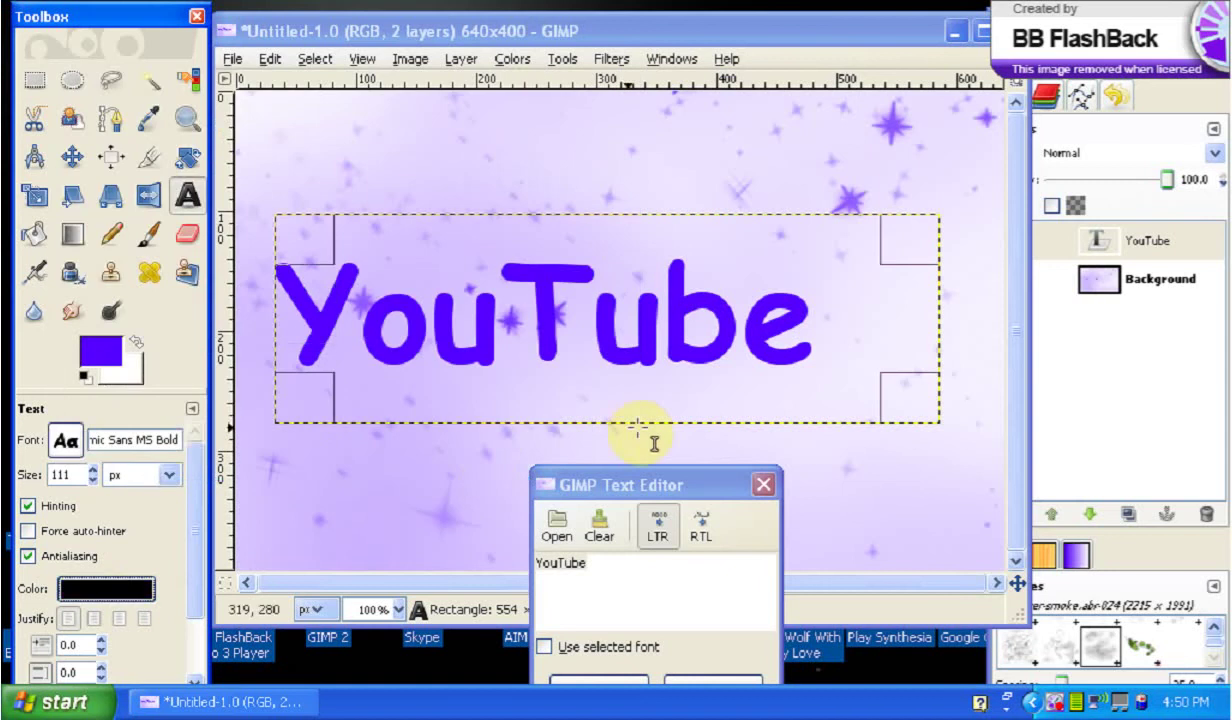
pyautogui.moveTo(660, 487); pyautogui.dragTo(410, 445)
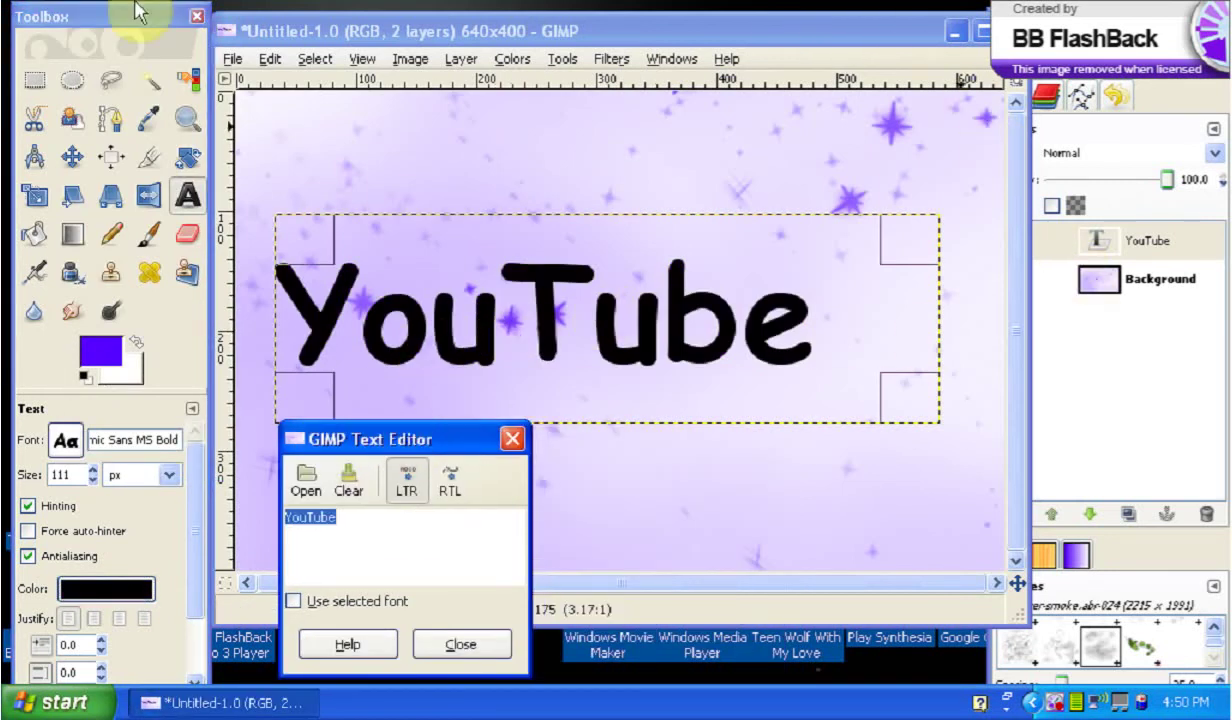
# Shift the YouTube text about 47 px right and select its layer
pyautogui.click(72, 157)
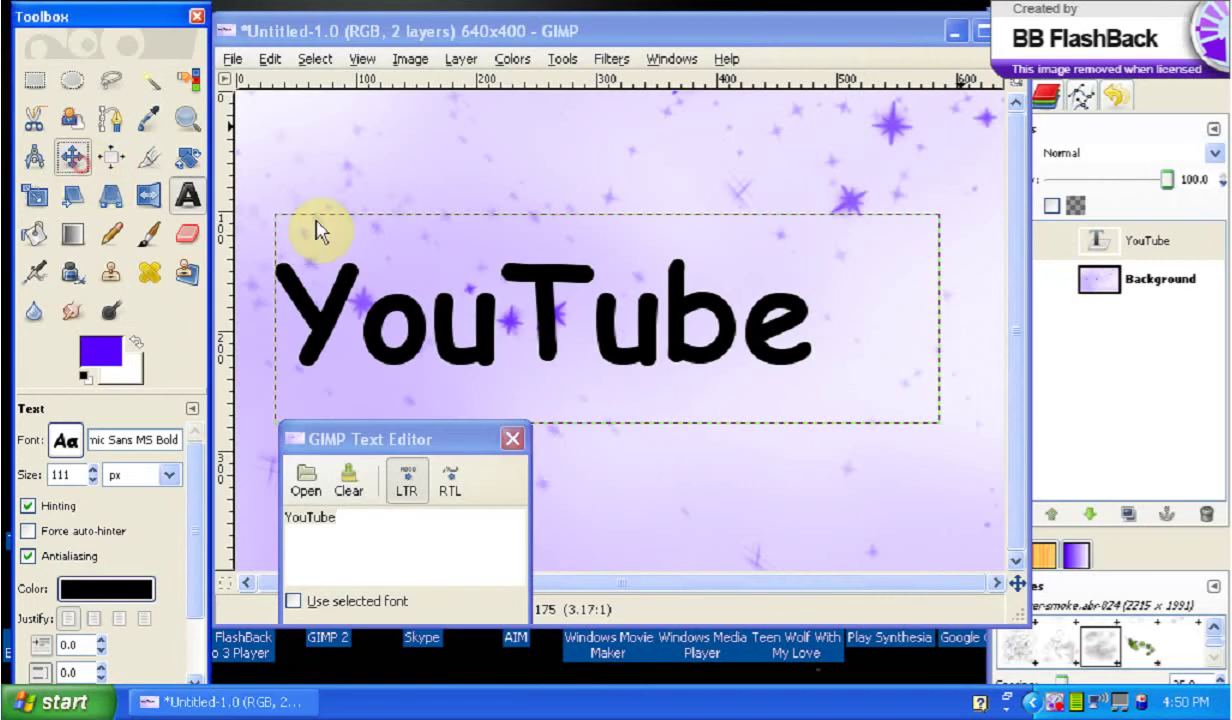
pyautogui.moveTo(503, 366); pyautogui.dragTo(549, 370)
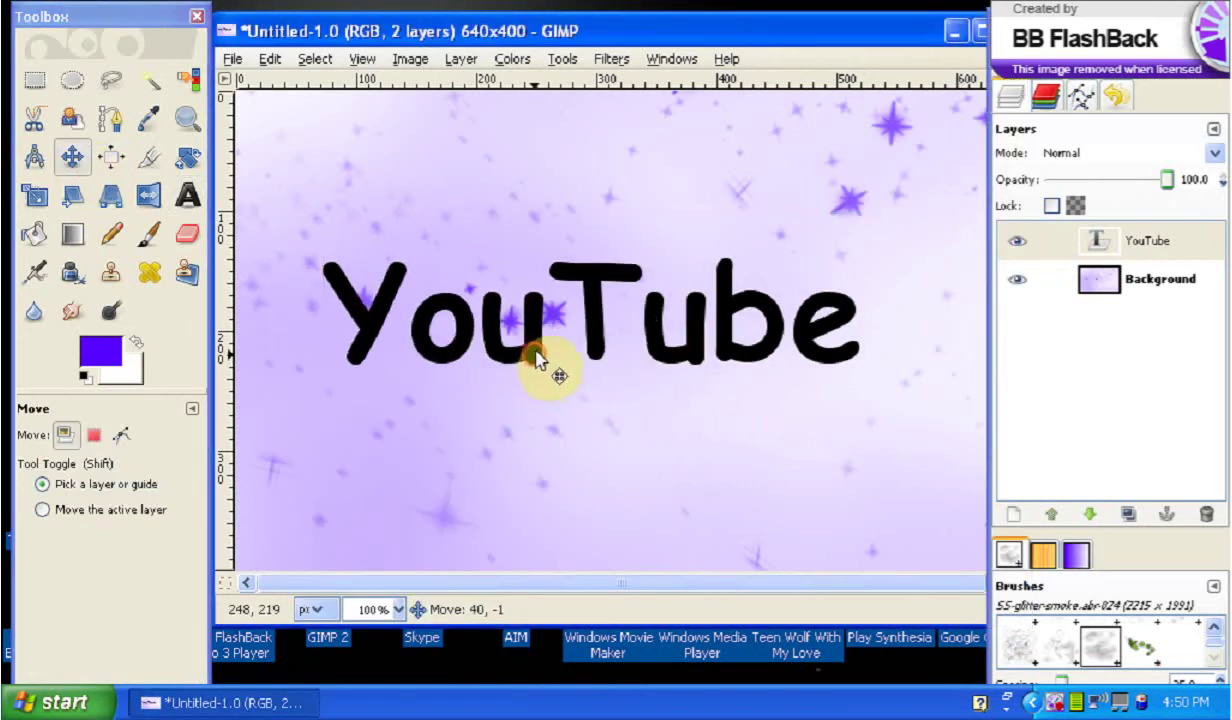
pyautogui.click(1188, 240)
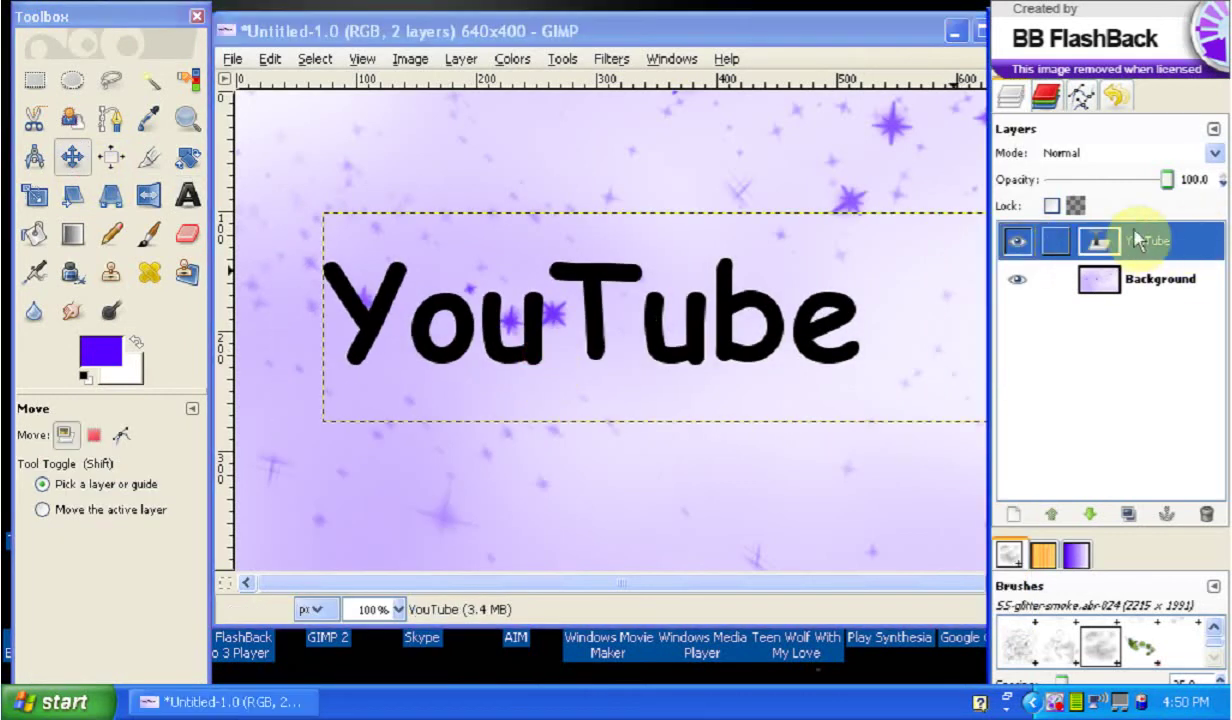
pyautogui.click(1110, 280)
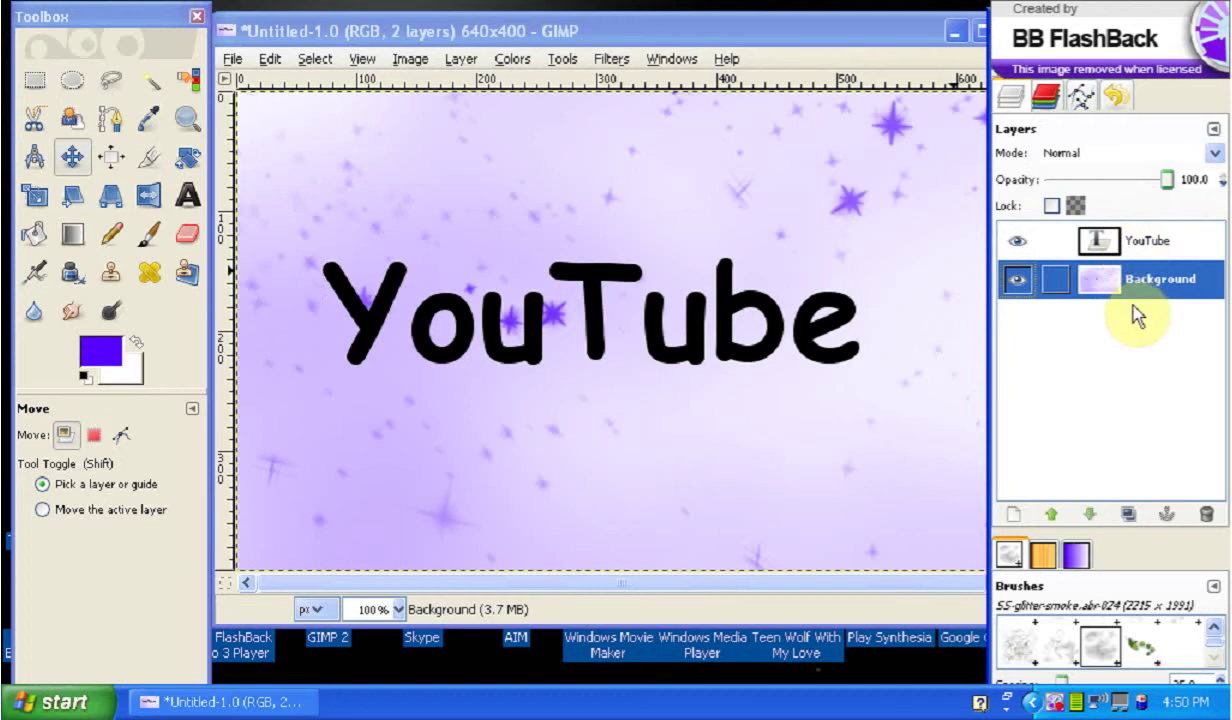
pyautogui.click(1145, 242)
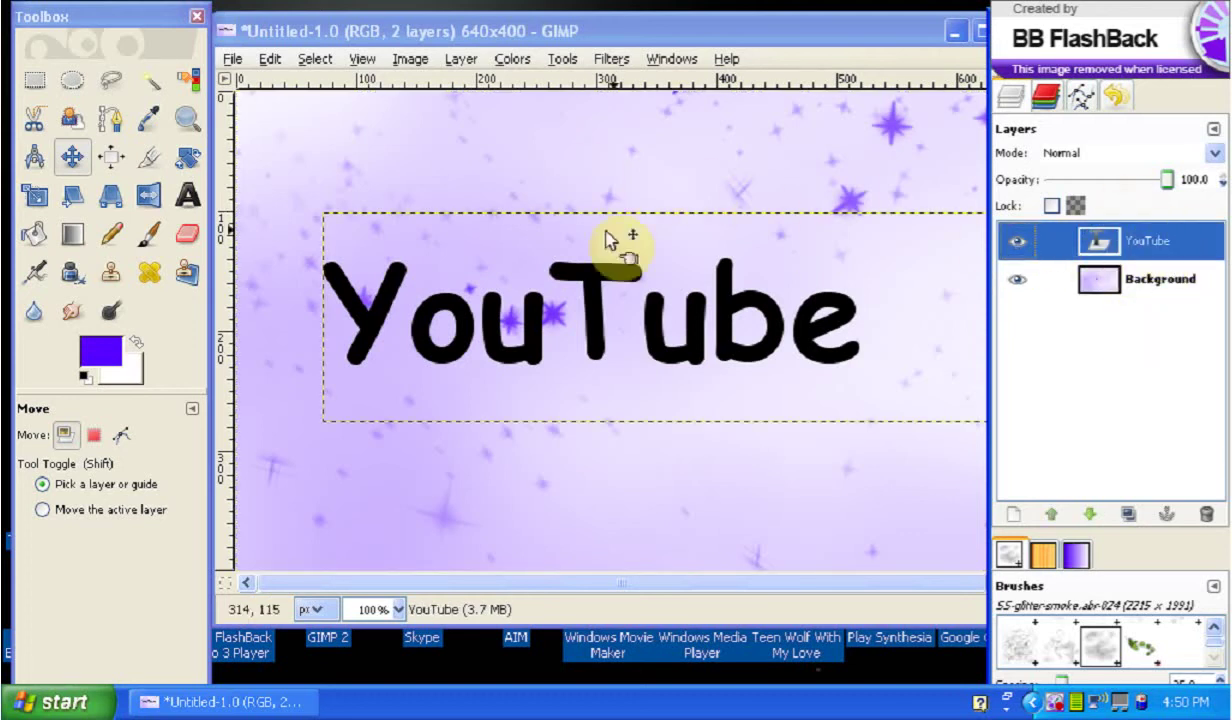
# Convert the YouTube layer's letters to a selection with Text to Selection
pyautogui.rightClick(1151, 255)
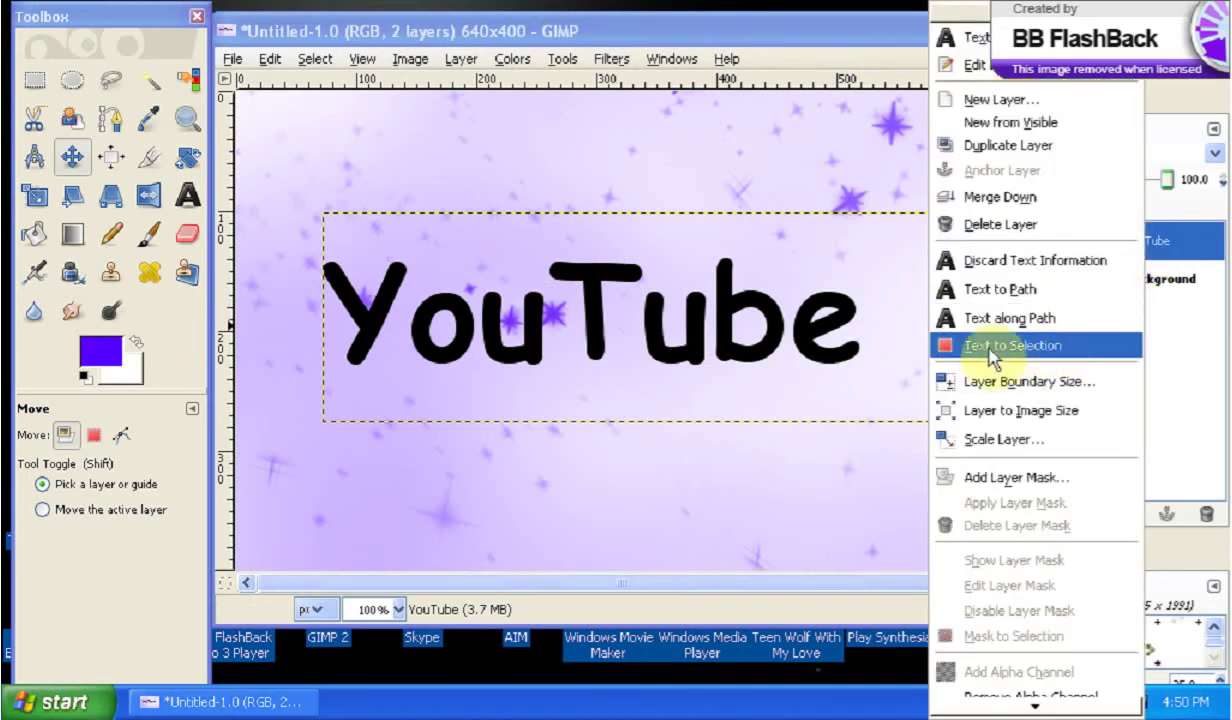
pyautogui.click(1040, 347)
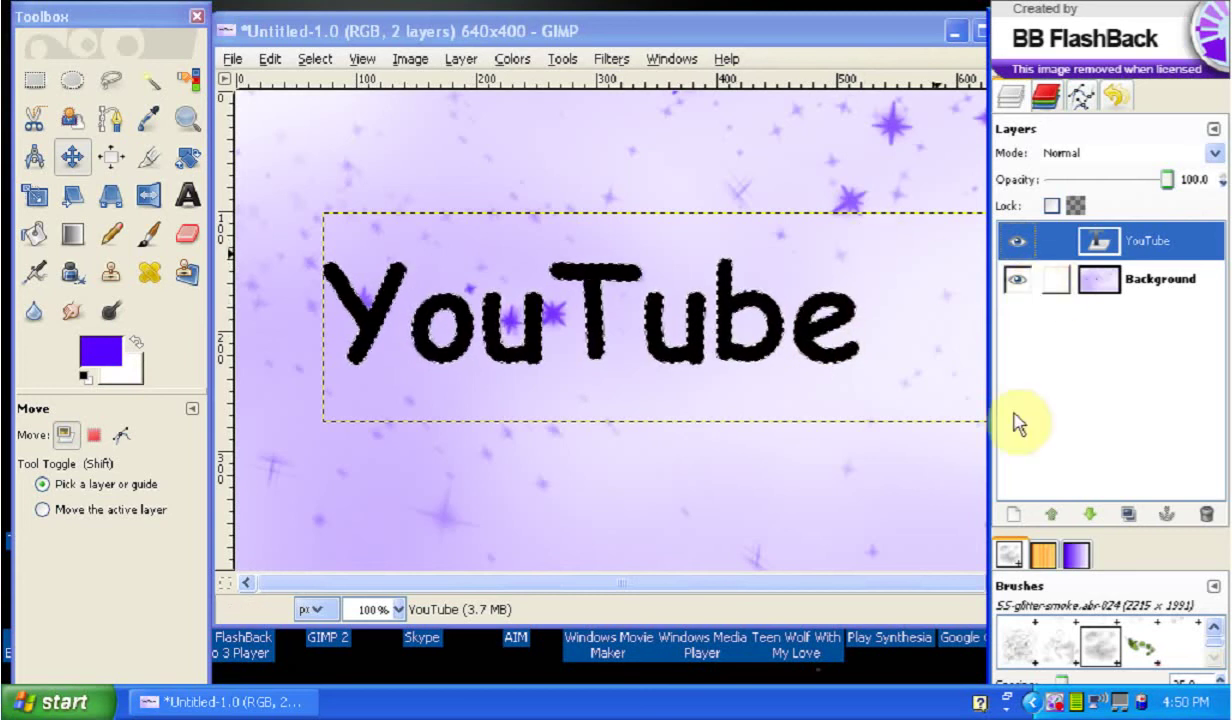
pyautogui.click(1014, 515)
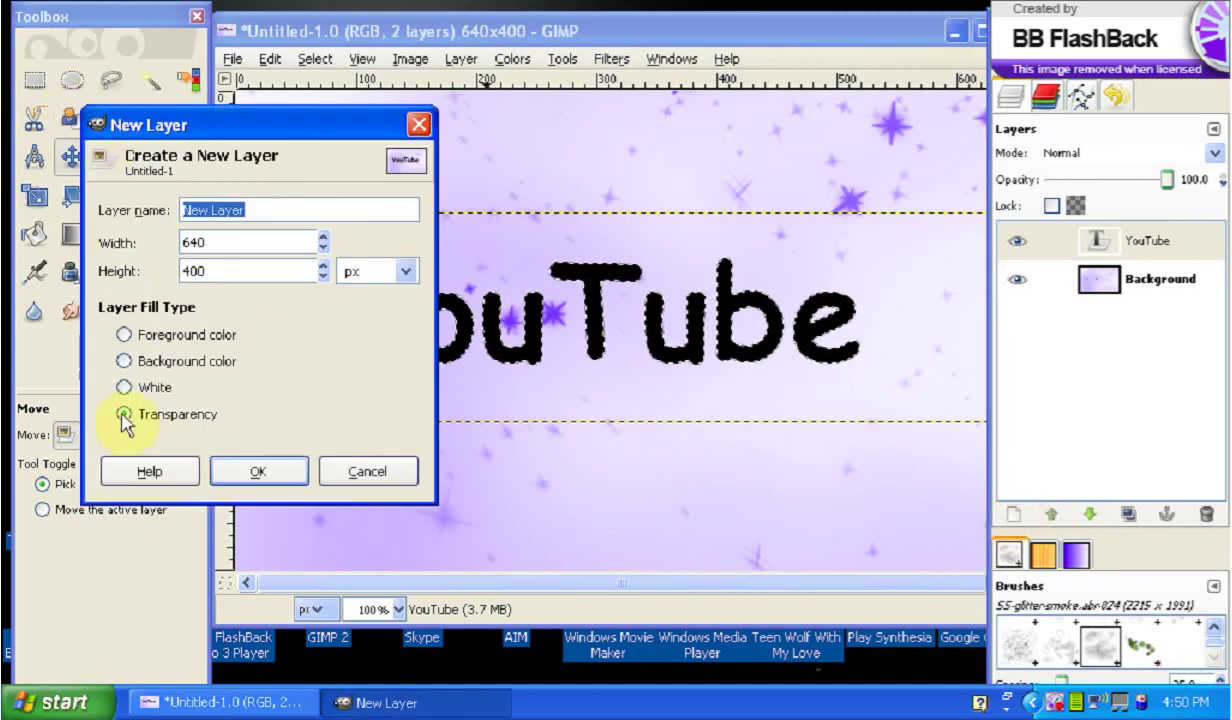
# Add a transparent layer named New Layer above YouTube and make it active
pyautogui.click(262, 472)
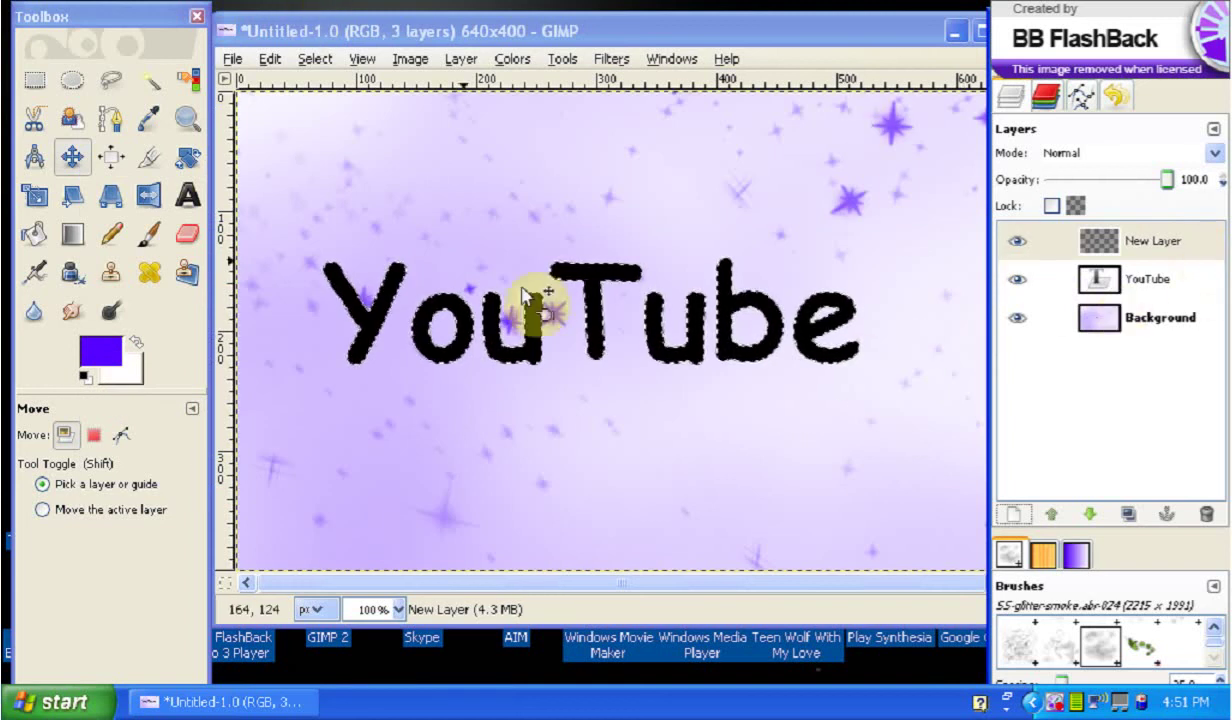
pyautogui.click(1160, 243)
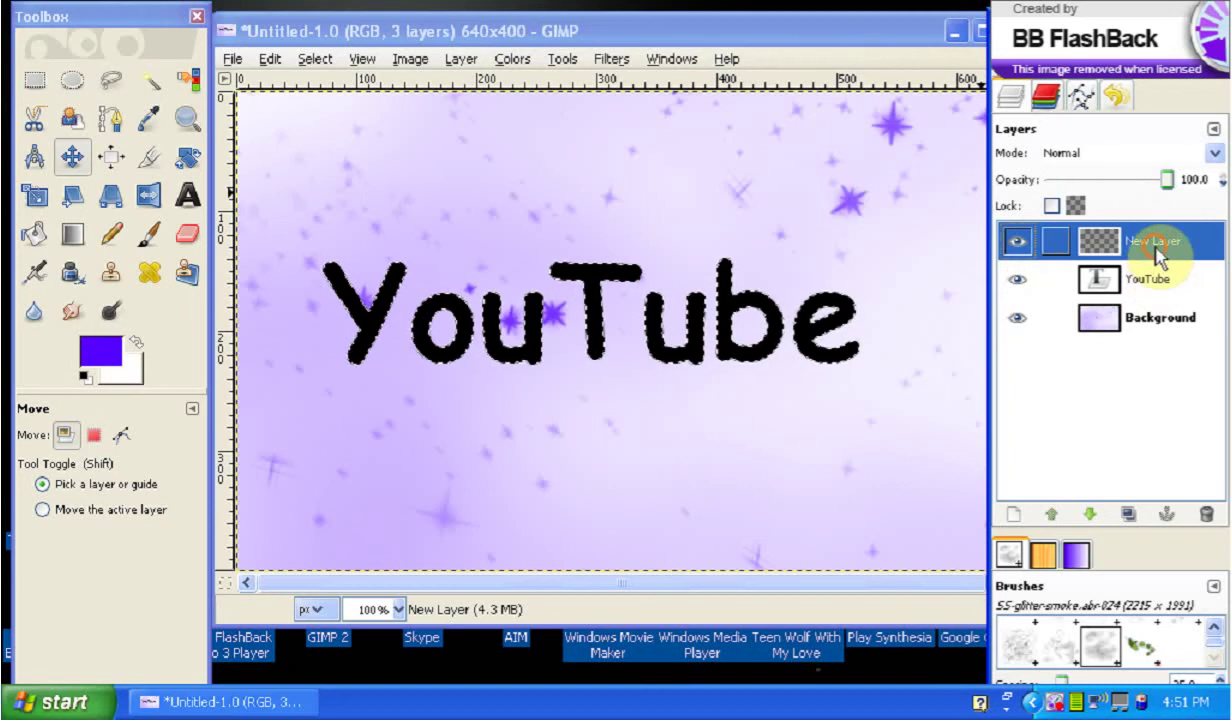
pyautogui.click(314, 60)
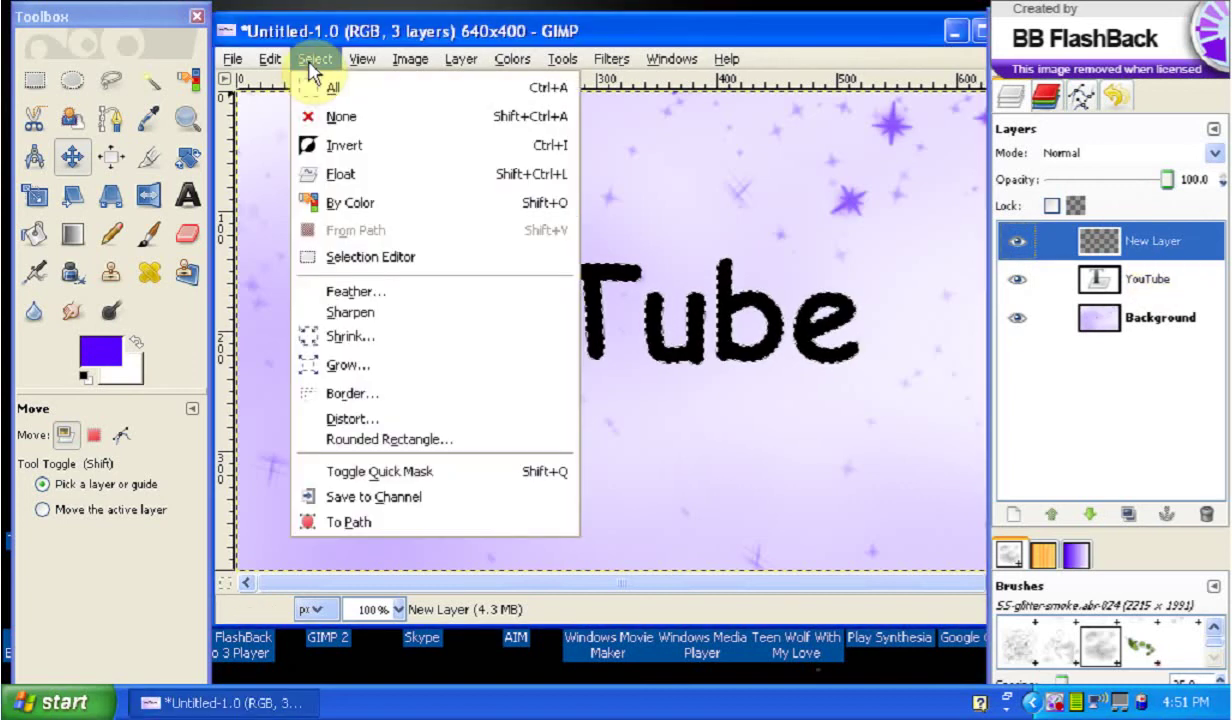
# Grow the YouTube letter selection by 3 pixels with Select > Grow
pyautogui.click(380, 367)
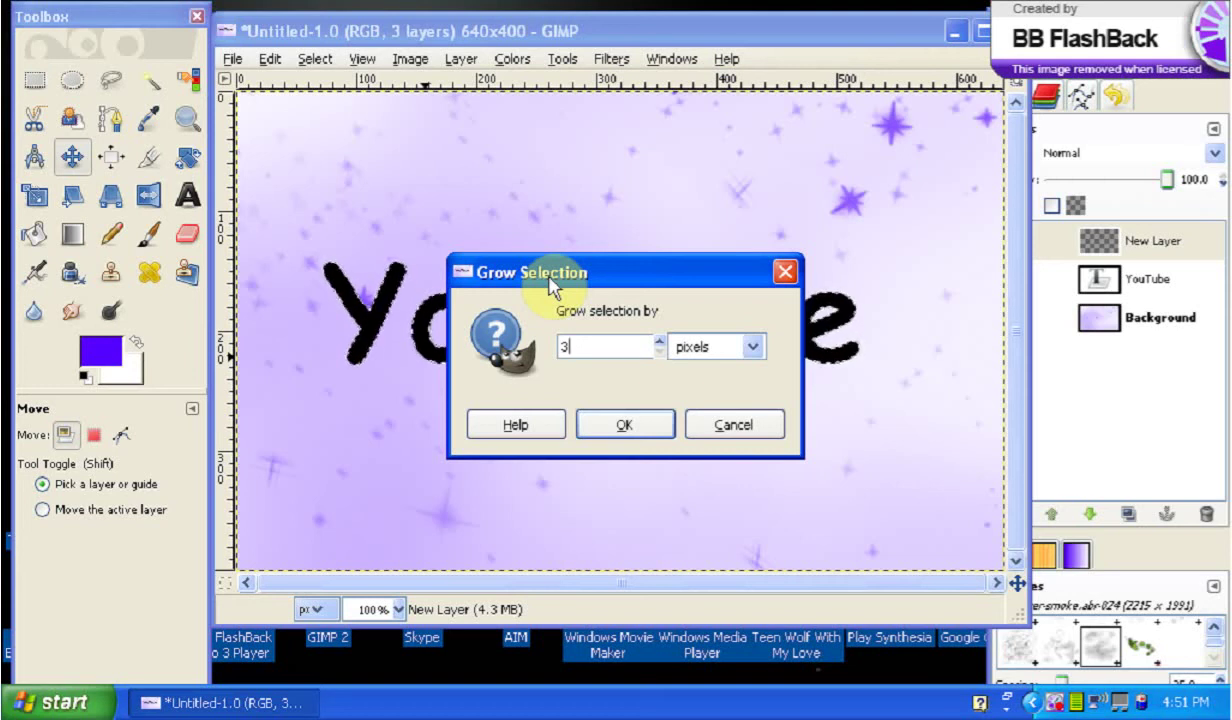
pyautogui.press('Return')
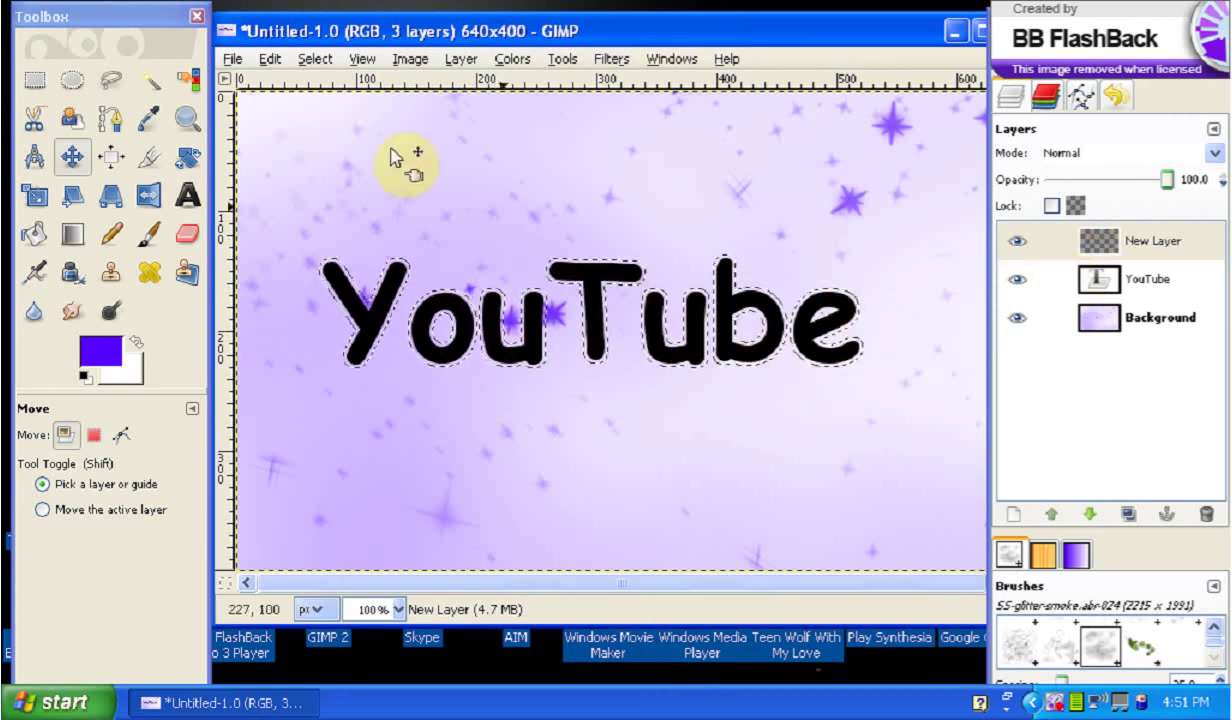
# Bucket-fill the grown selection on New Layer with black
pyautogui.click(1130, 243)
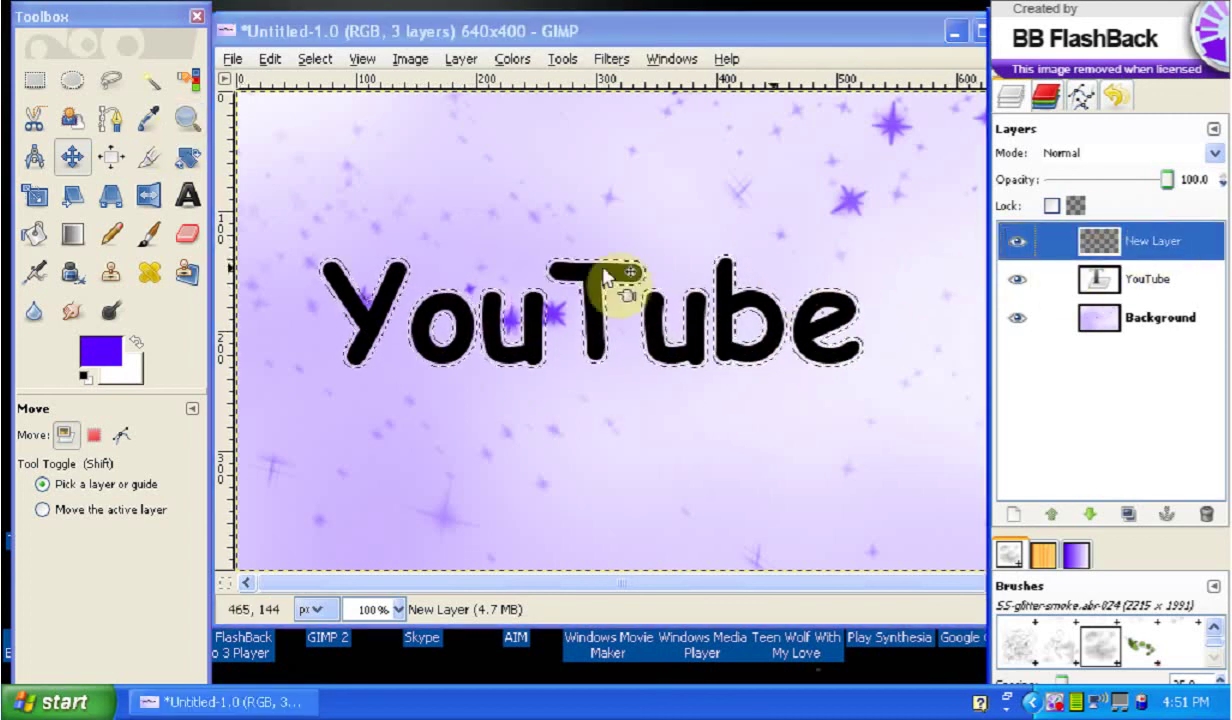
pyautogui.click(34, 233)
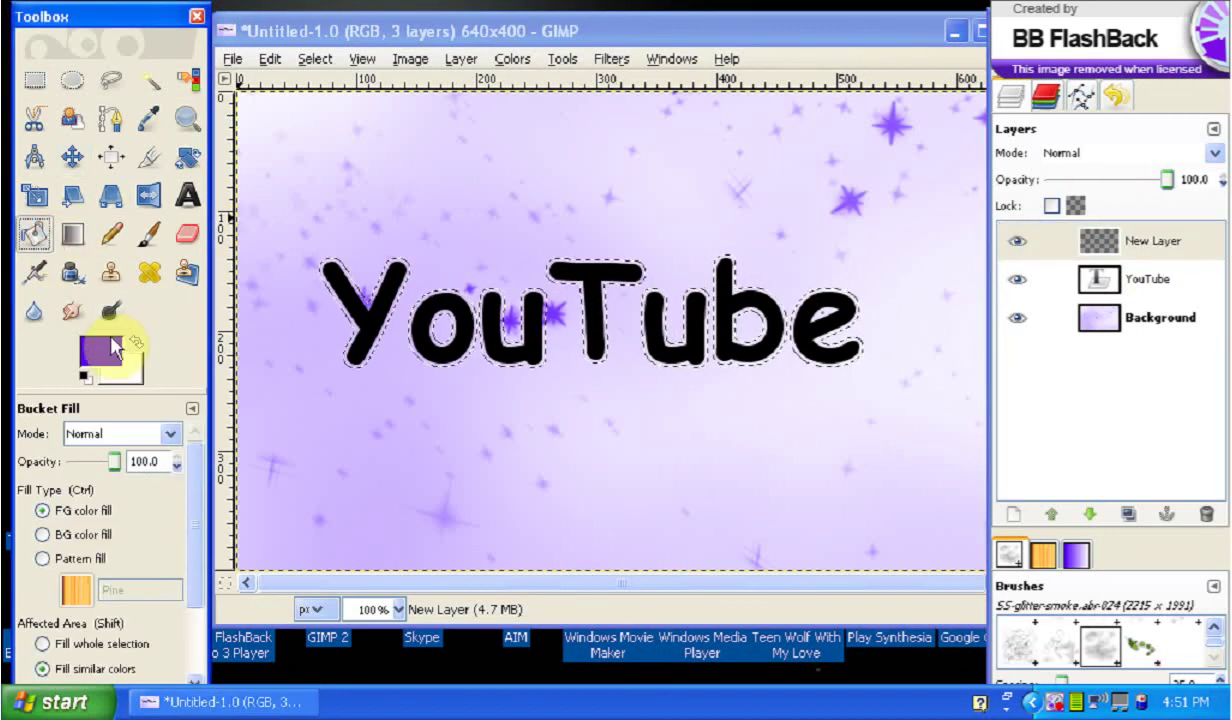
pyautogui.click(110, 350)
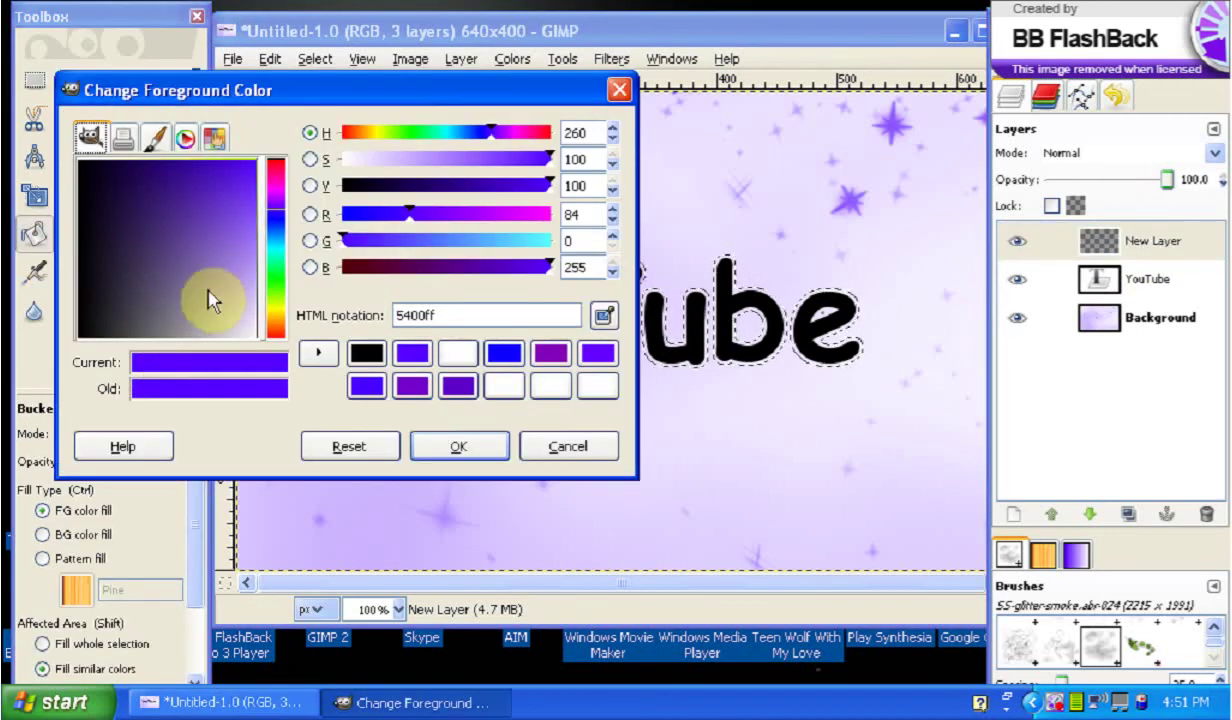
pyautogui.moveTo(206, 297); pyautogui.dragTo(64, 350)
pyautogui.click(455, 446)
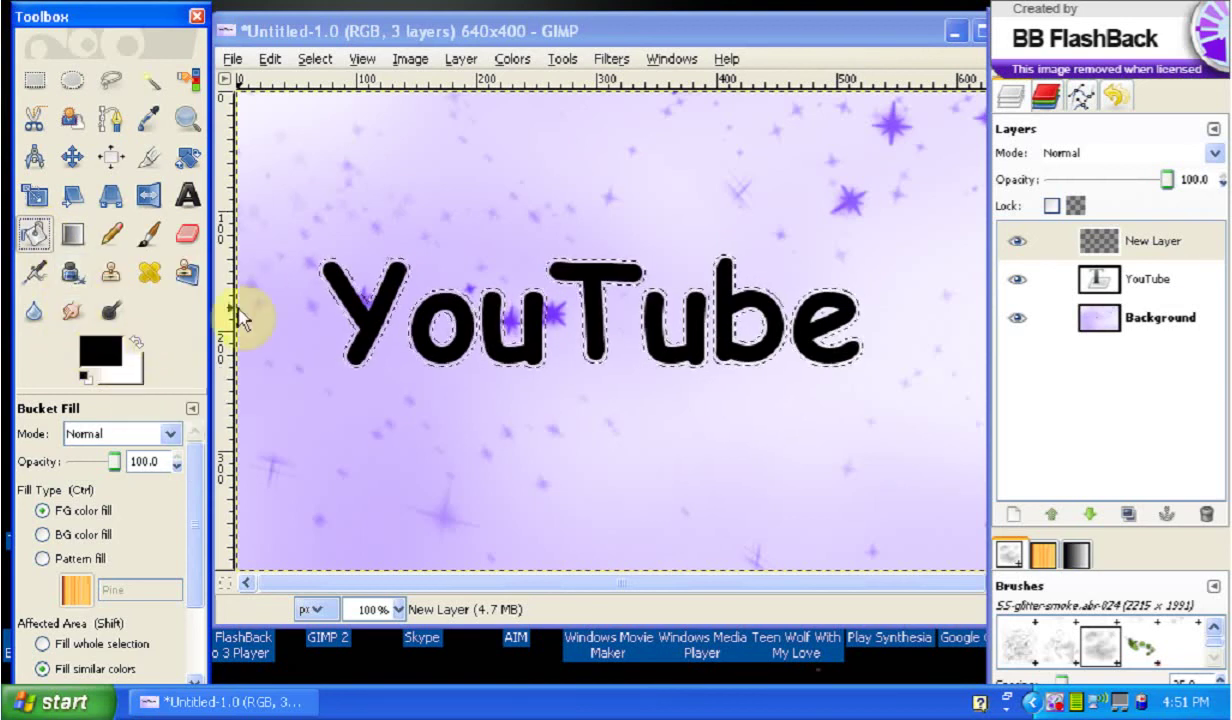
pyautogui.click(505, 358)
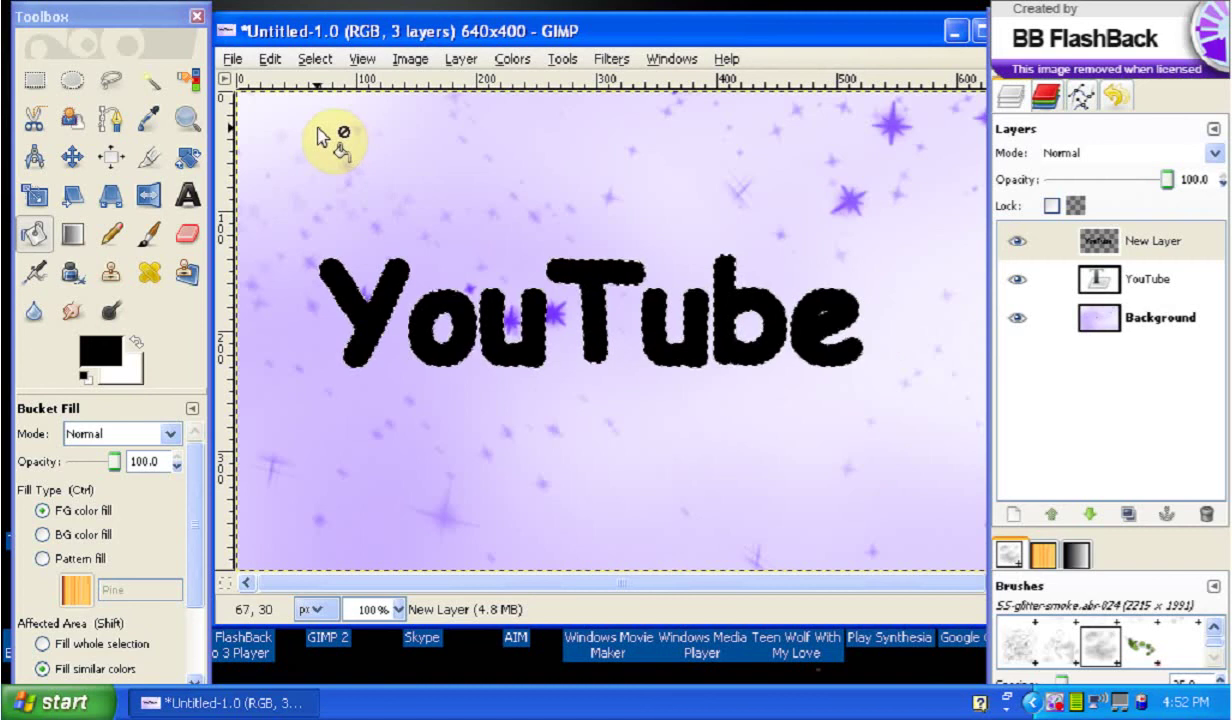
# Delete the YouTube text layer and make New Layer active again
pyautogui.click(1112, 285)
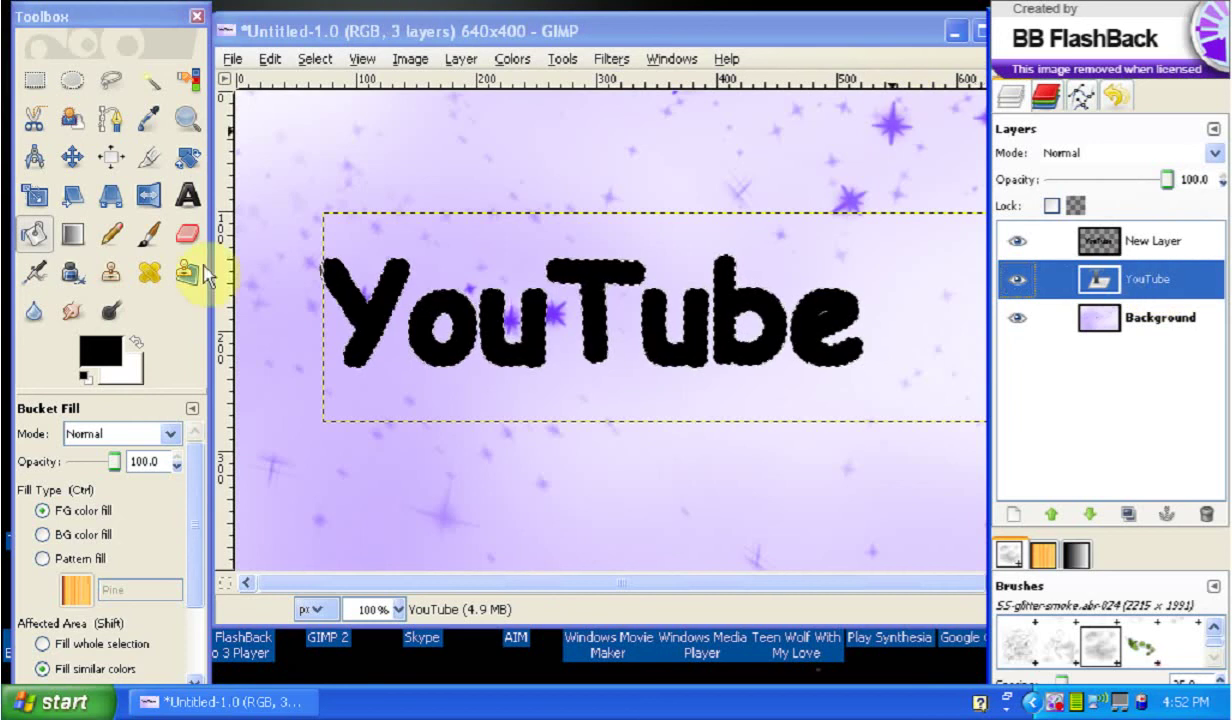
pyautogui.click(1207, 514)
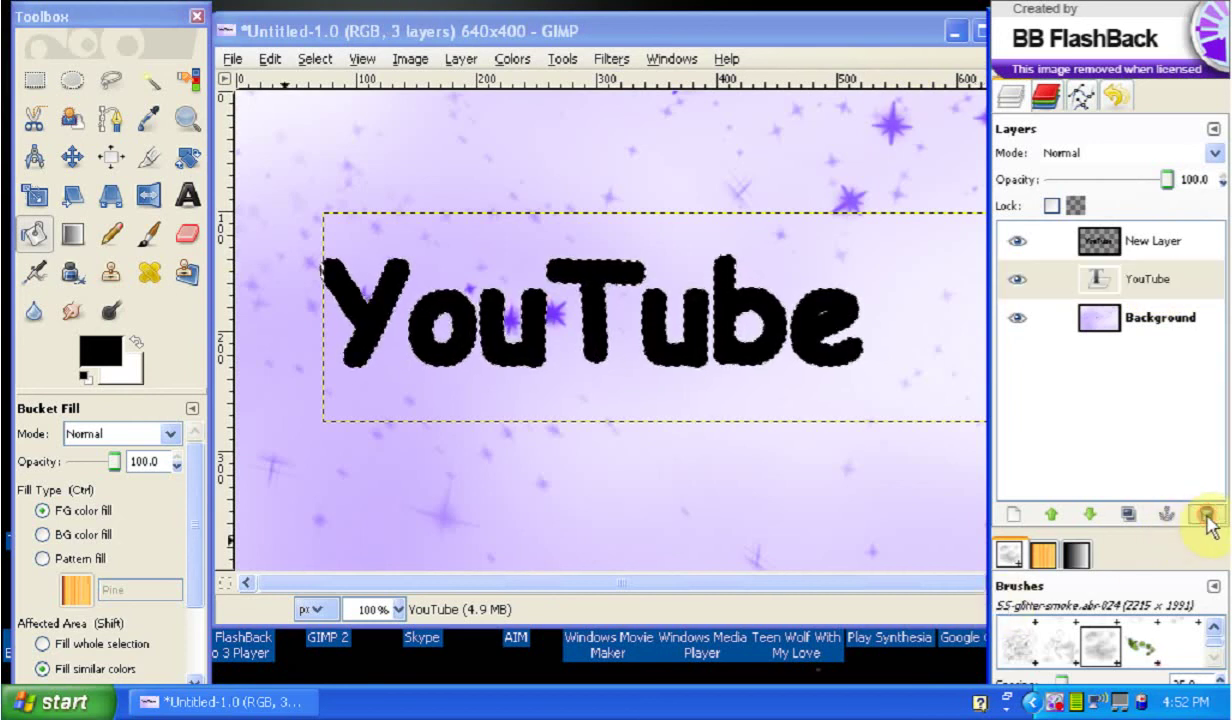
pyautogui.click(1152, 248)
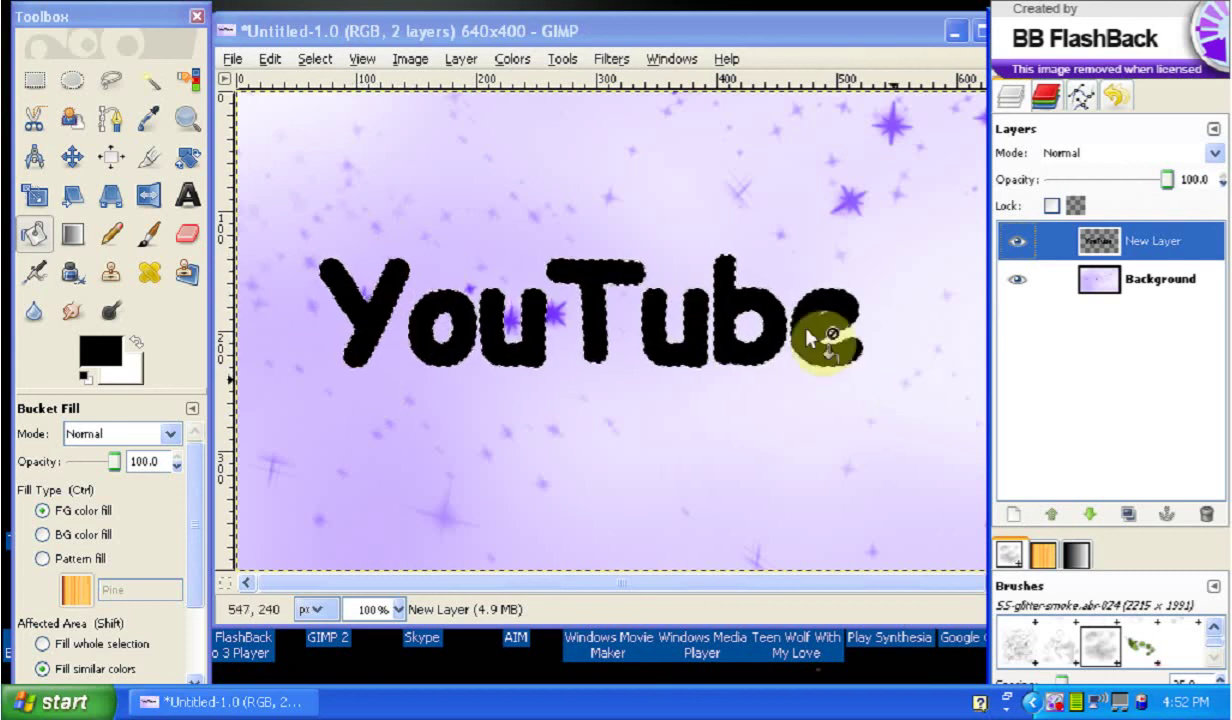
pyautogui.click(315, 60)
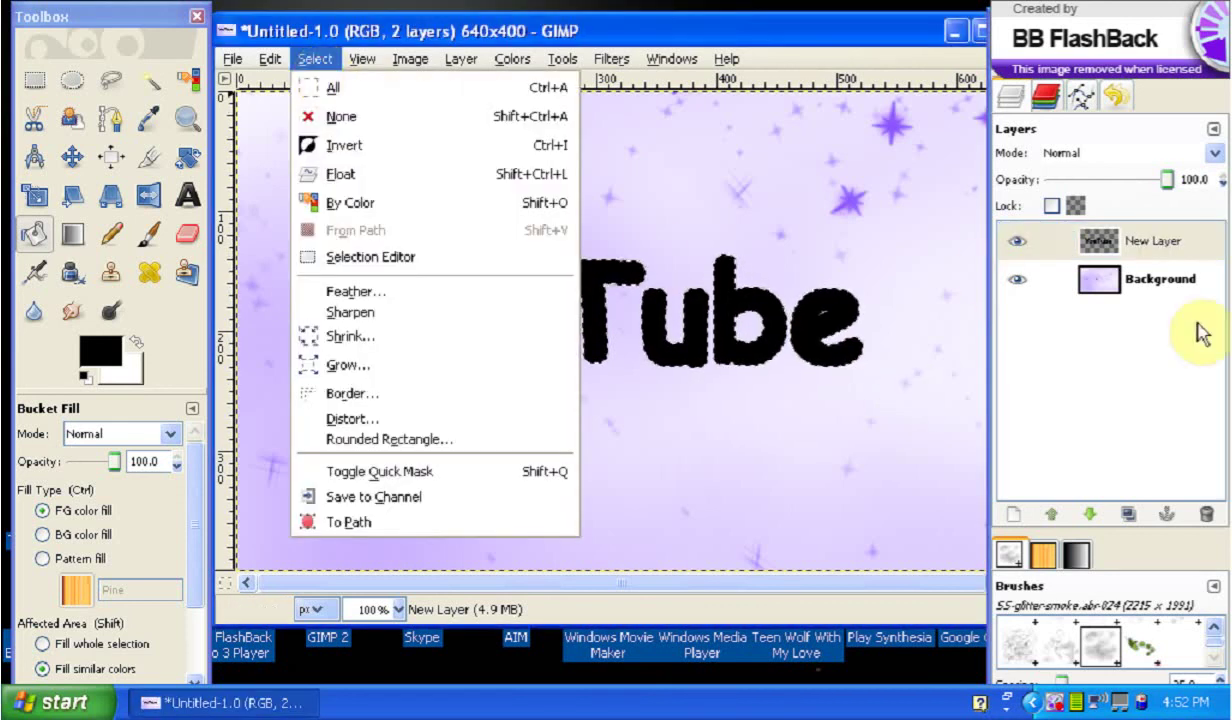
# Shrink the letter selection by 3 pixels with Select > Shrink
pyautogui.click(463, 338)
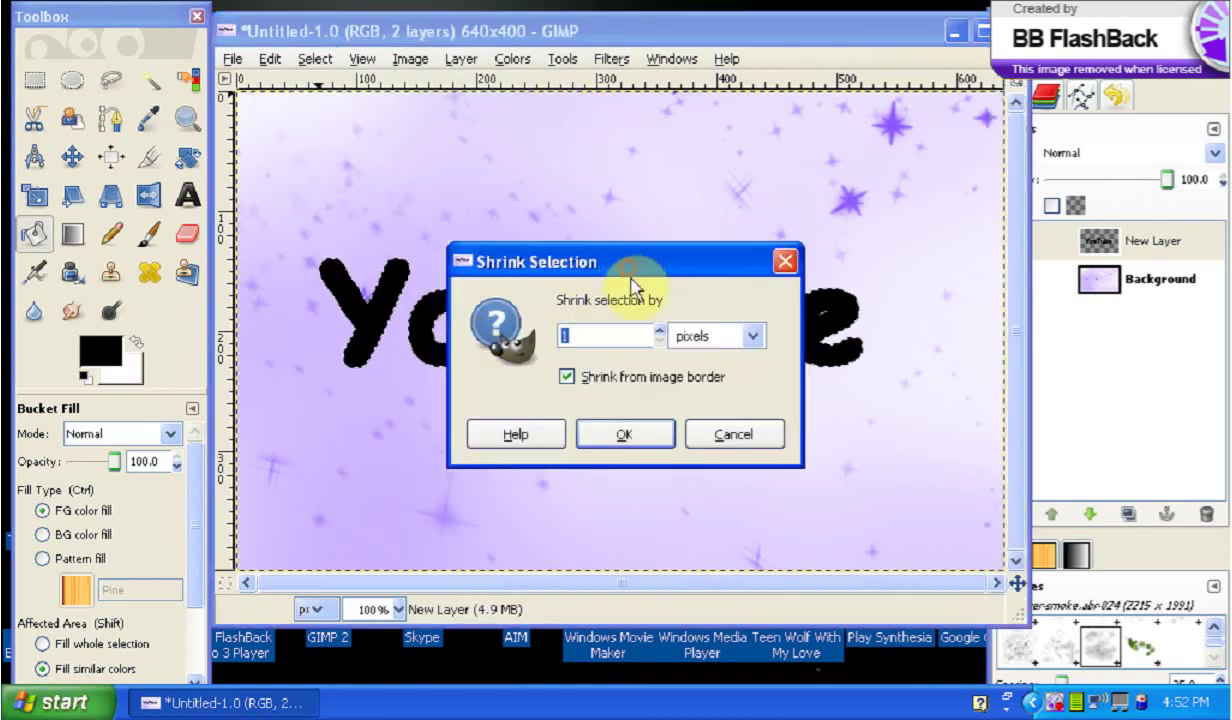
pyautogui.moveTo(630, 278); pyautogui.dragTo(614, 431)
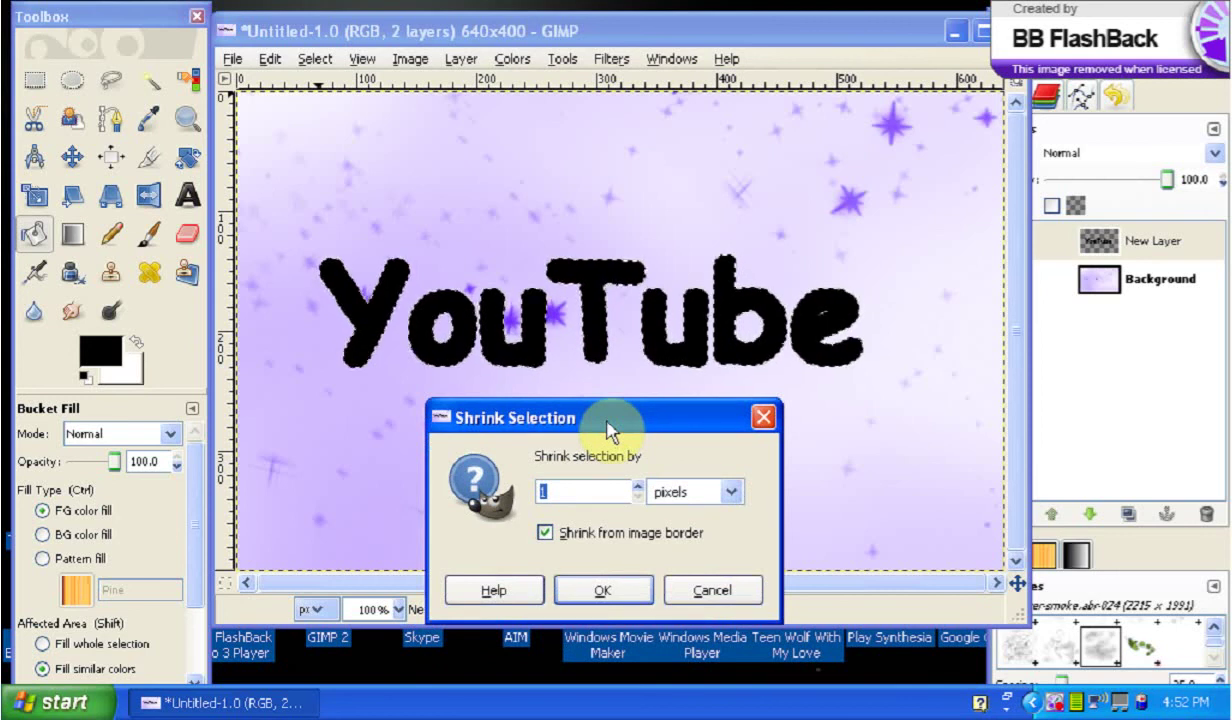
pyautogui.write('3')
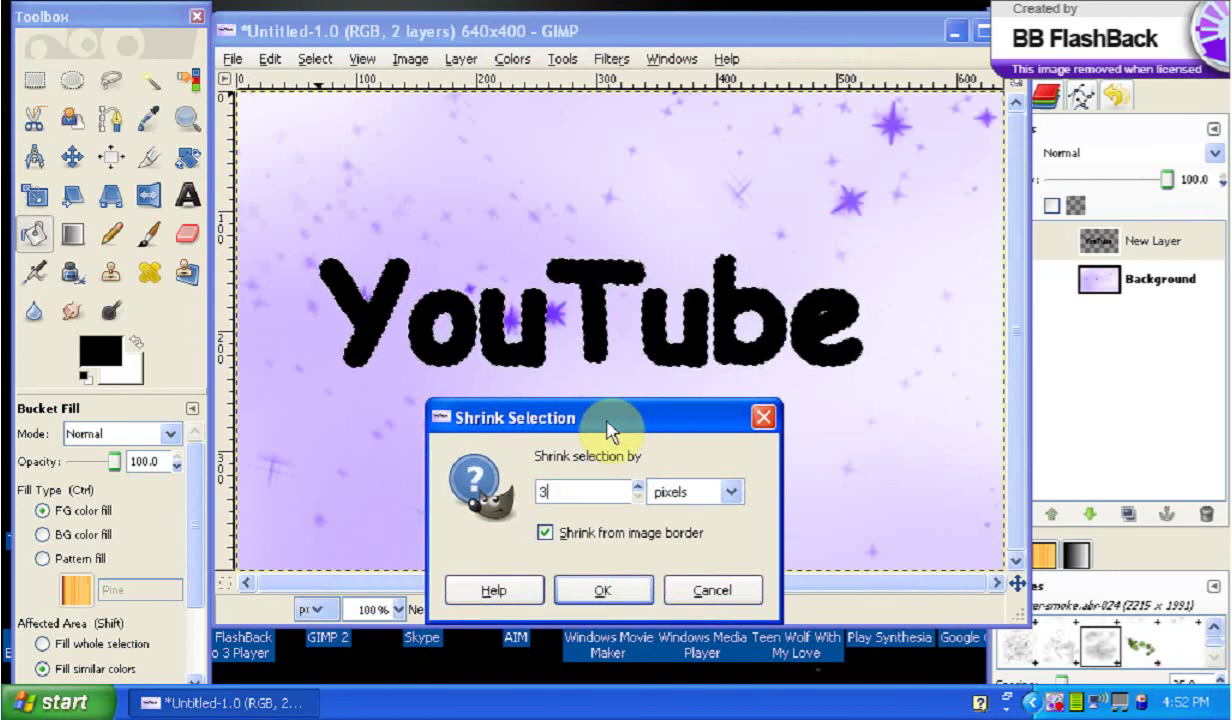
pyautogui.click(601, 592)
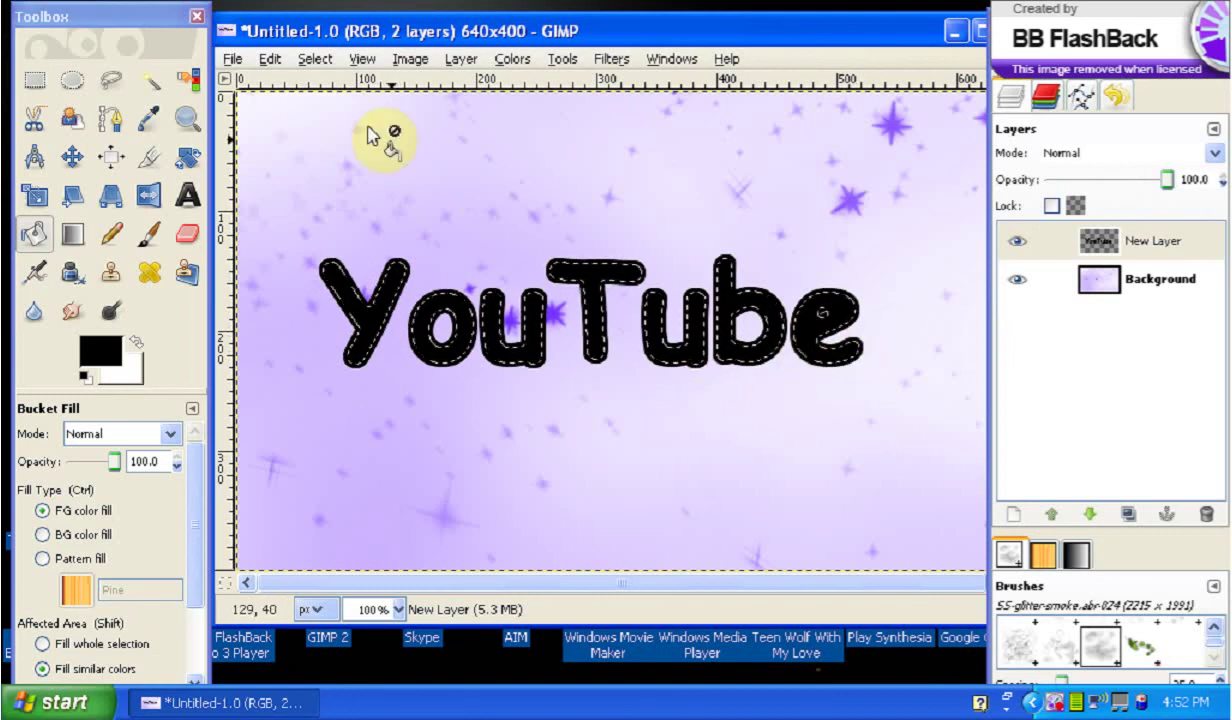
pyautogui.click(272, 63)
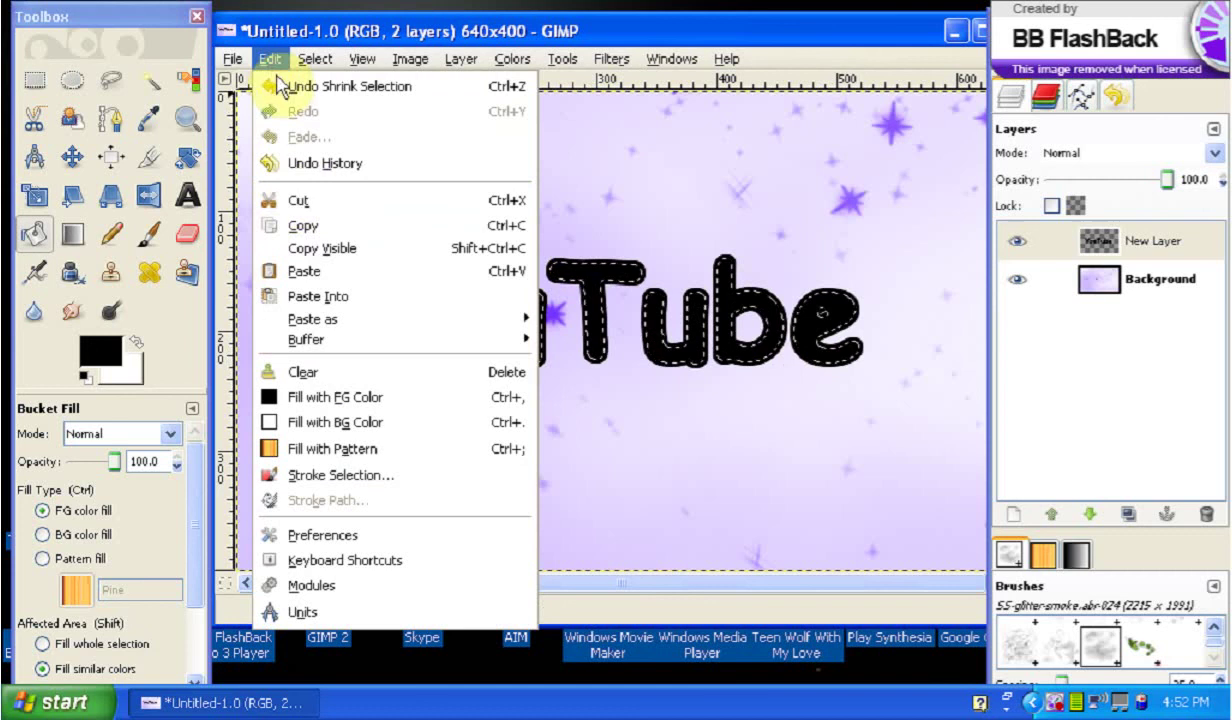
# Cut the selected letter interiors from New Layer with Edit > Cut
pyautogui.click(296, 198)
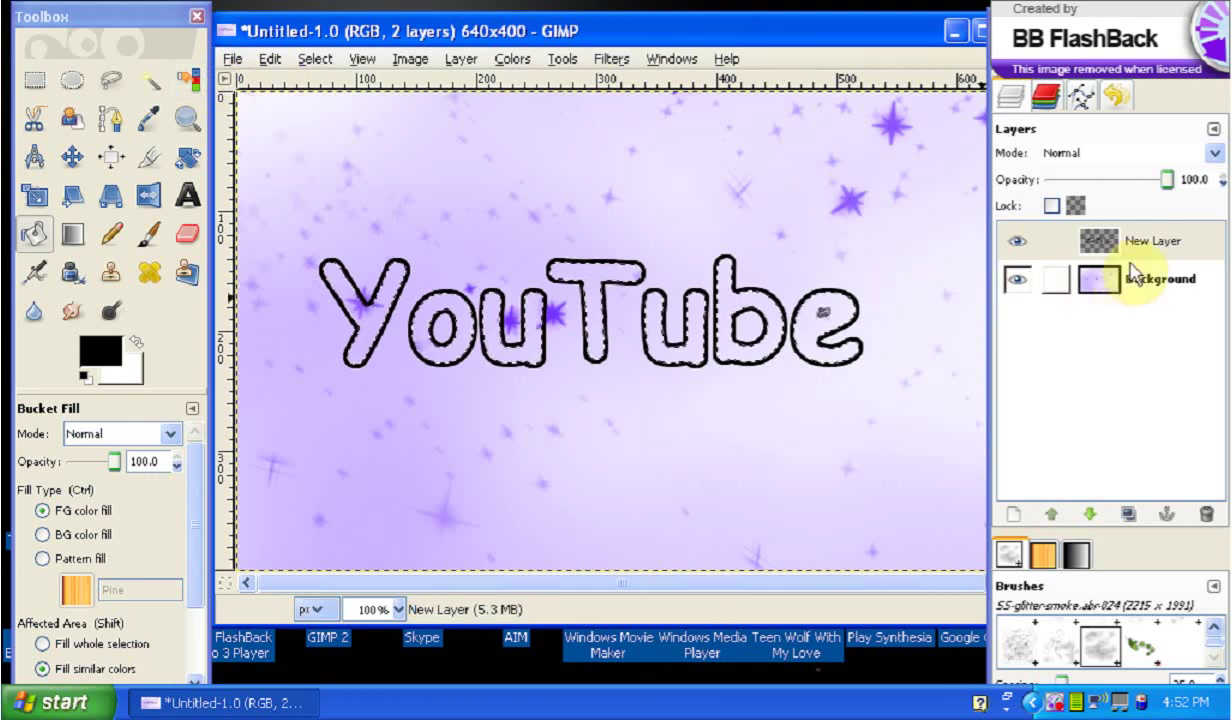
pyautogui.click(1135, 275)
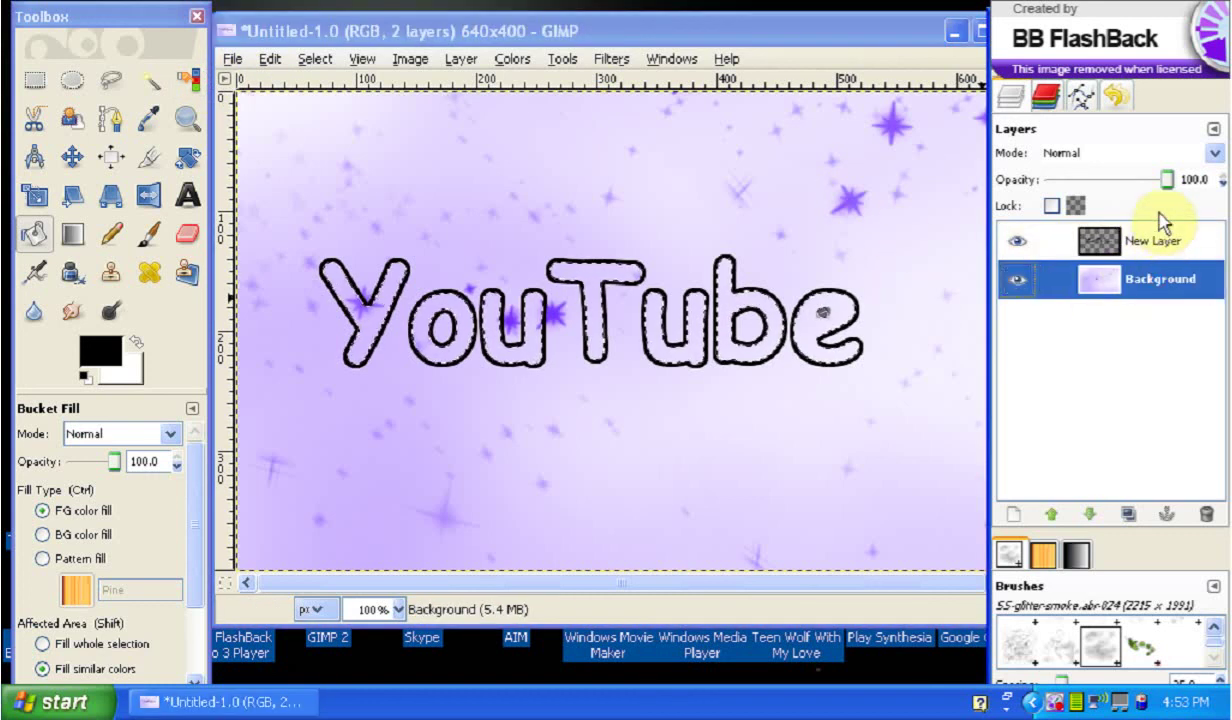
pyautogui.click(1155, 238)
# With the Move tool, drag the YouTube outline layer up toward the canvas top
pyautogui.click(72, 156)
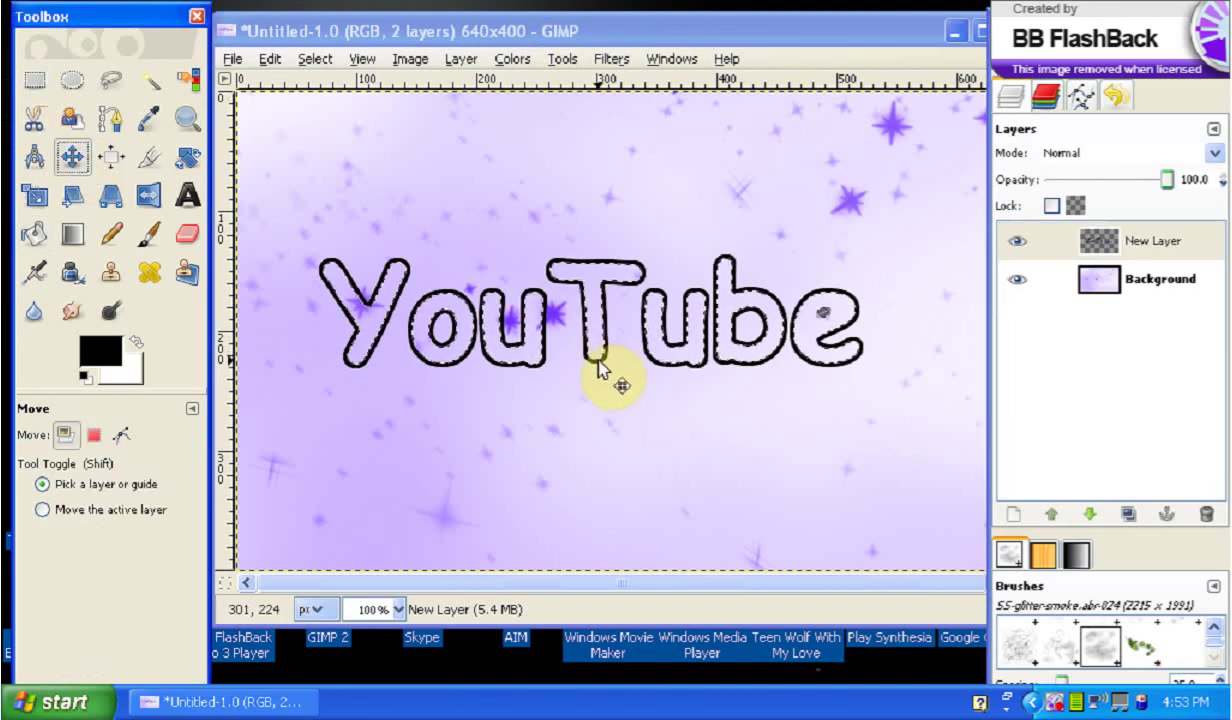
pyautogui.moveTo(598, 368); pyautogui.dragTo(503, 336)
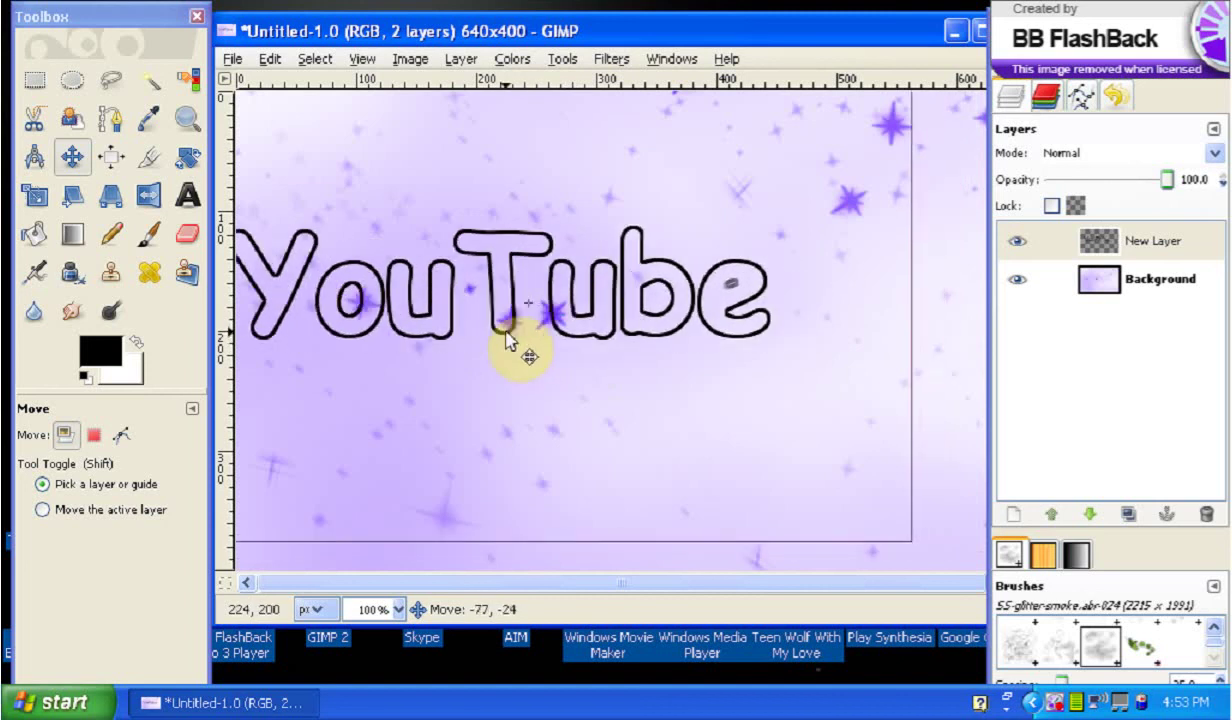
pyautogui.moveTo(592, 336); pyautogui.dragTo(641, 268)
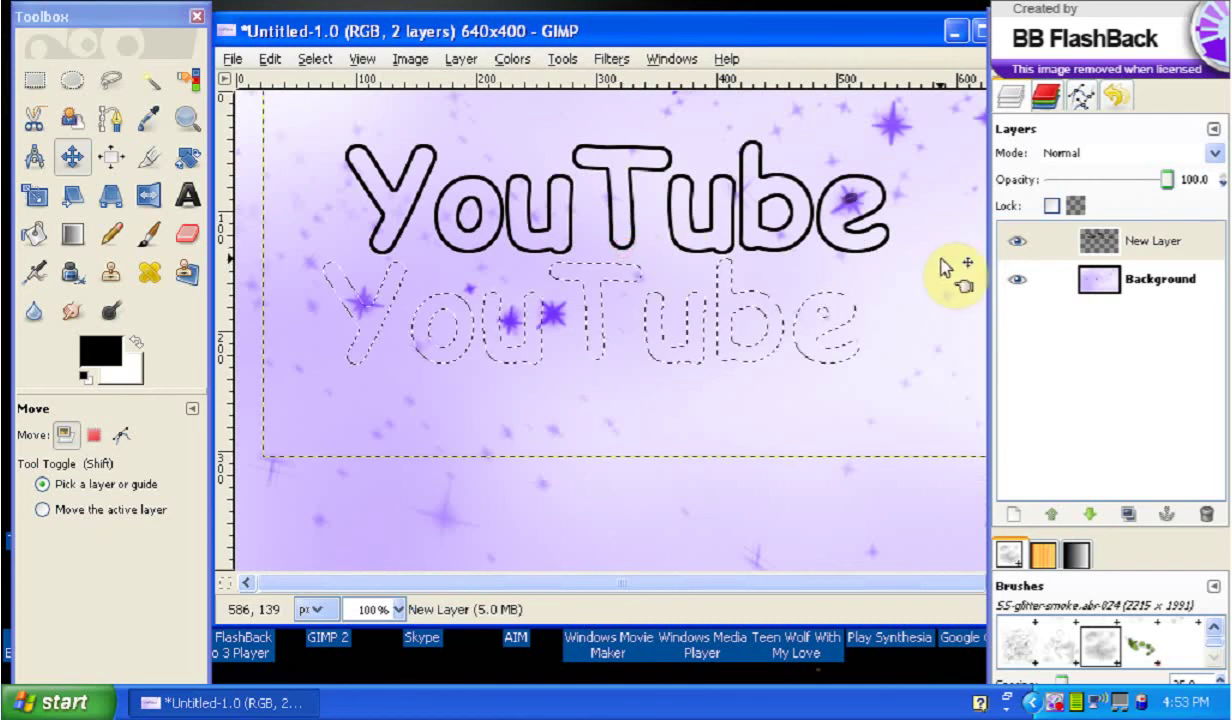
# Clear the selection with Select > None, then drag the outline text down nearer the middle
pyautogui.click(313, 59)
pyautogui.click(340, 117)
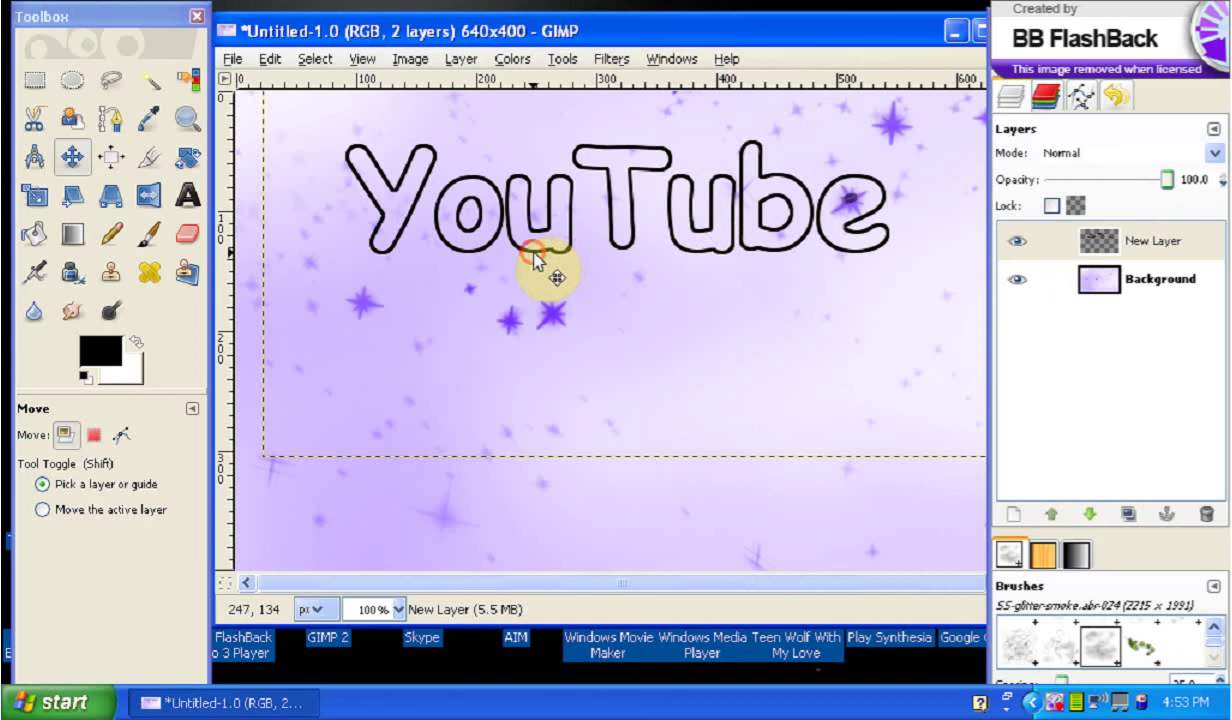
pyautogui.moveTo(533, 256); pyautogui.dragTo(522, 432)
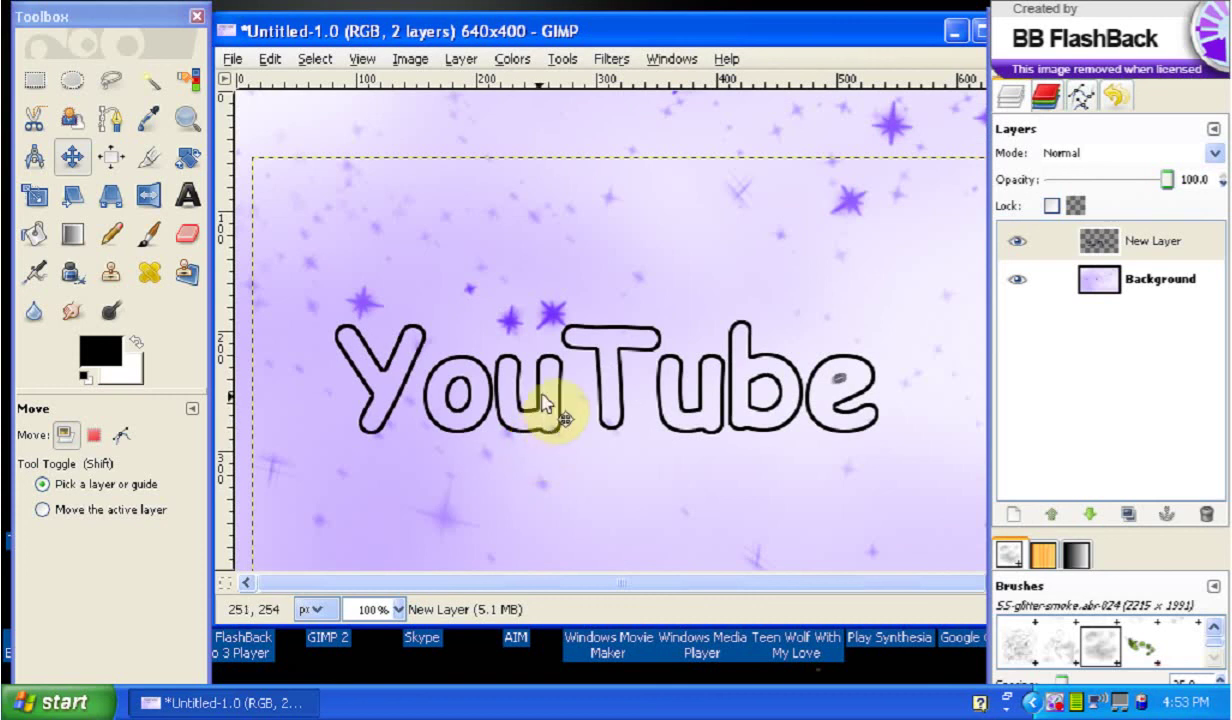